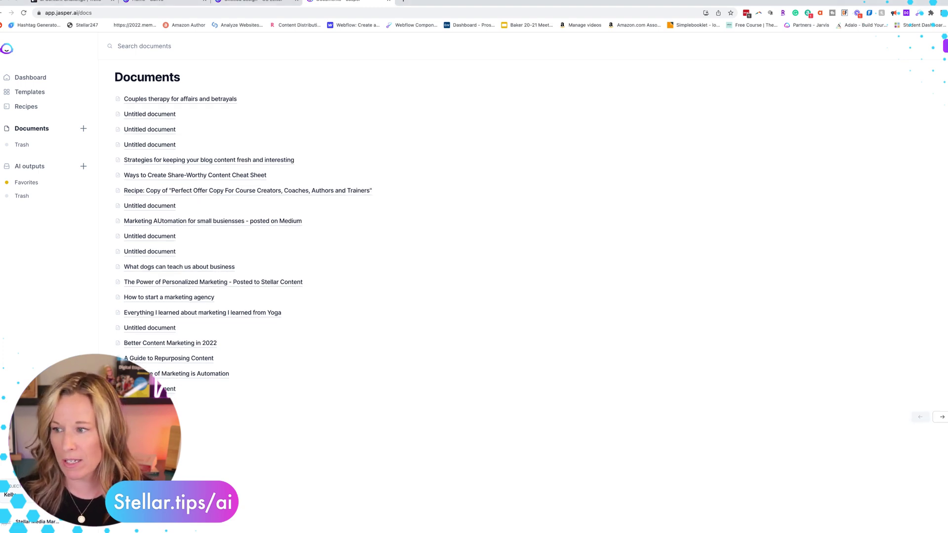
Step: Start a blank document and move 'Workbook about creating a content strategy' into the Content description
{"action": "left_click", "coordinate": [437, 140]}
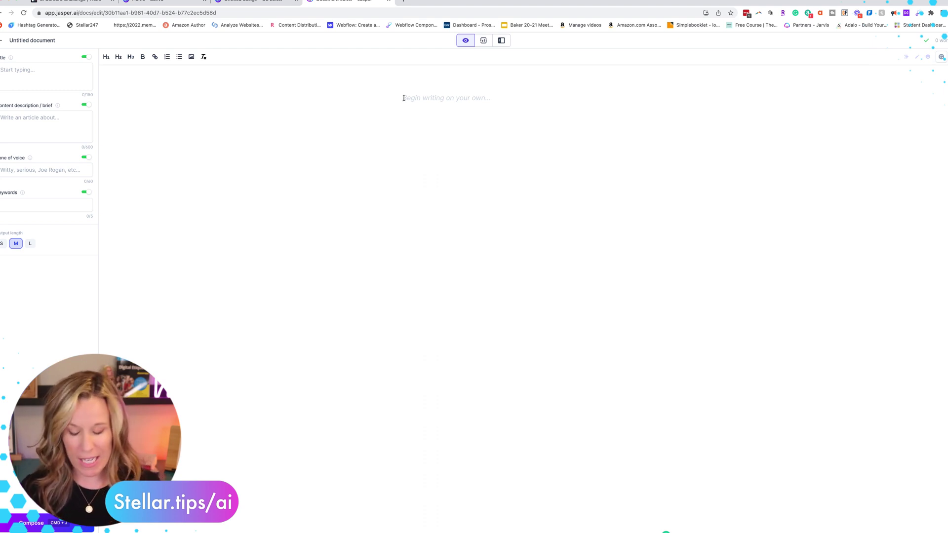
{"action": "type", "text": "Workbook about "}
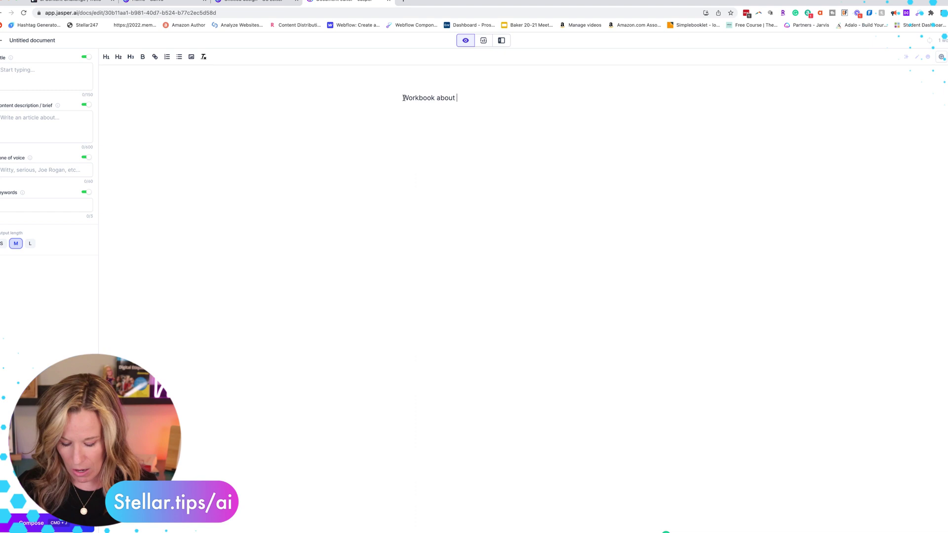
{"action": "type", "text": "creating a co"}
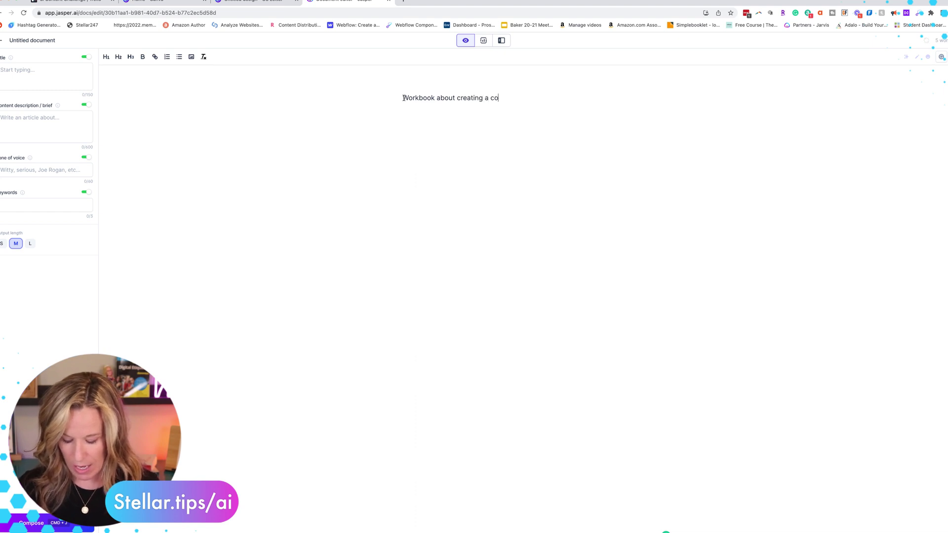
{"action": "type", "text": "ntent strategy"}
{"action": "triple_click", "coordinate": [431, 98]}
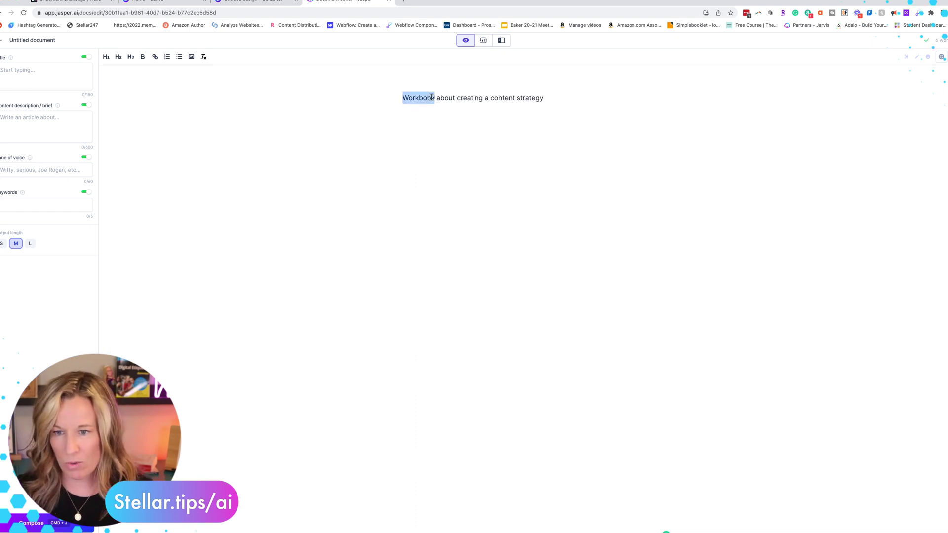
{"action": "key", "text": "super+x"}
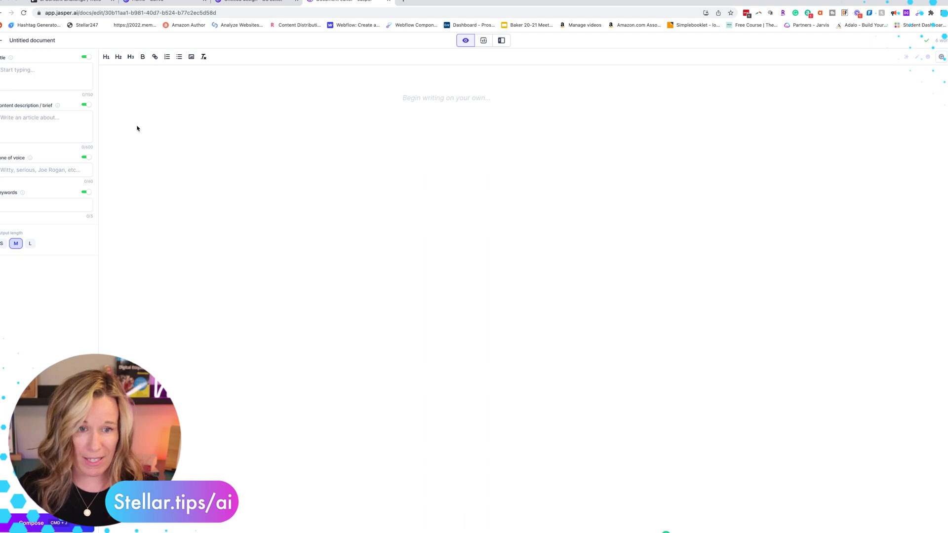
{"action": "left_click", "coordinate": [26, 126]}
{"action": "key", "text": "super+v"}
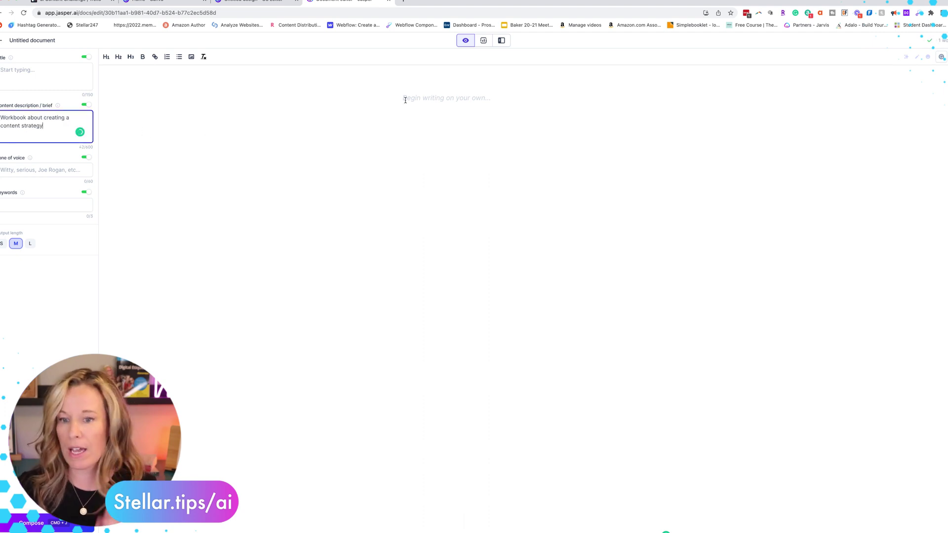
Step: Title the document 'Content Strategy Workbook' and set the tone of voice to Helpful
{"action": "left_click", "coordinate": [21, 73]}
{"action": "type", "text": "Co"}
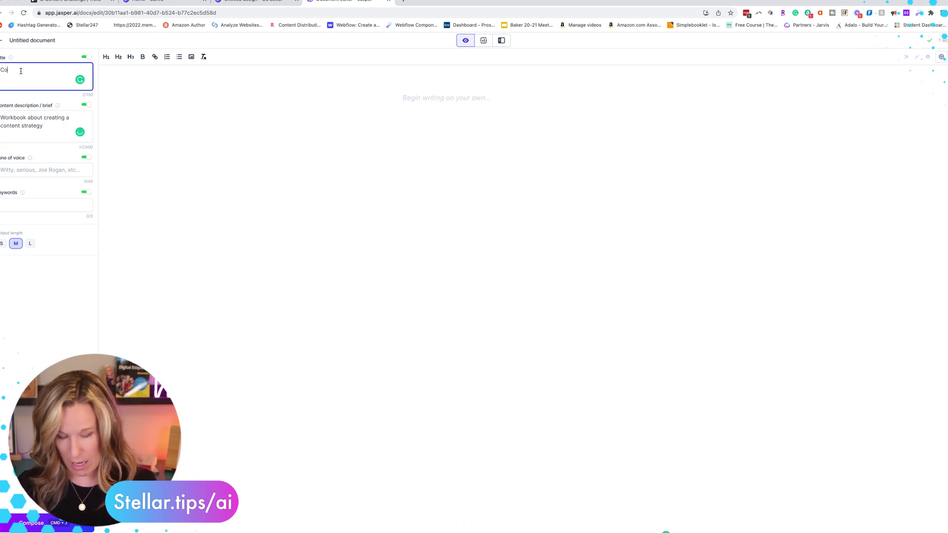
{"action": "type", "text": "ntent Strategy Workbook"}
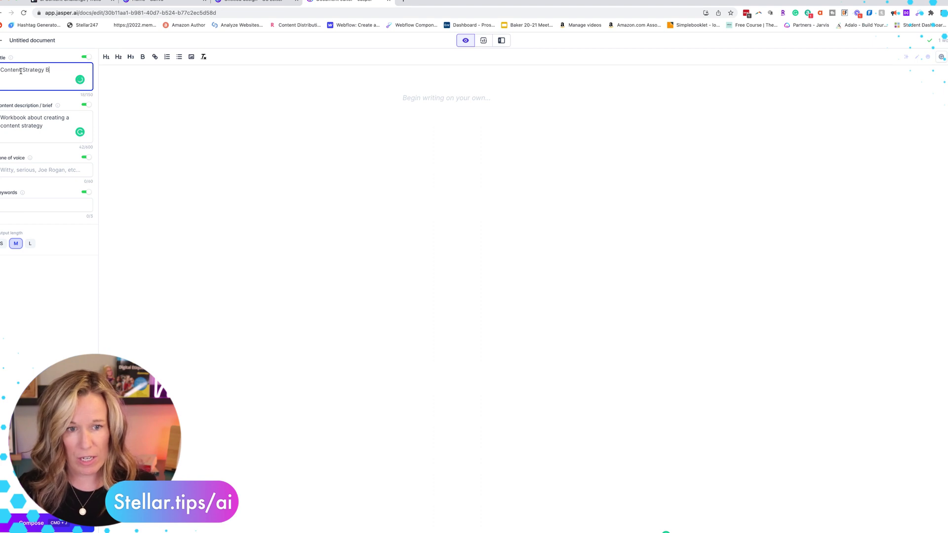
{"action": "left_click", "coordinate": [23, 169]}
{"action": "type", "text": "Pro"}
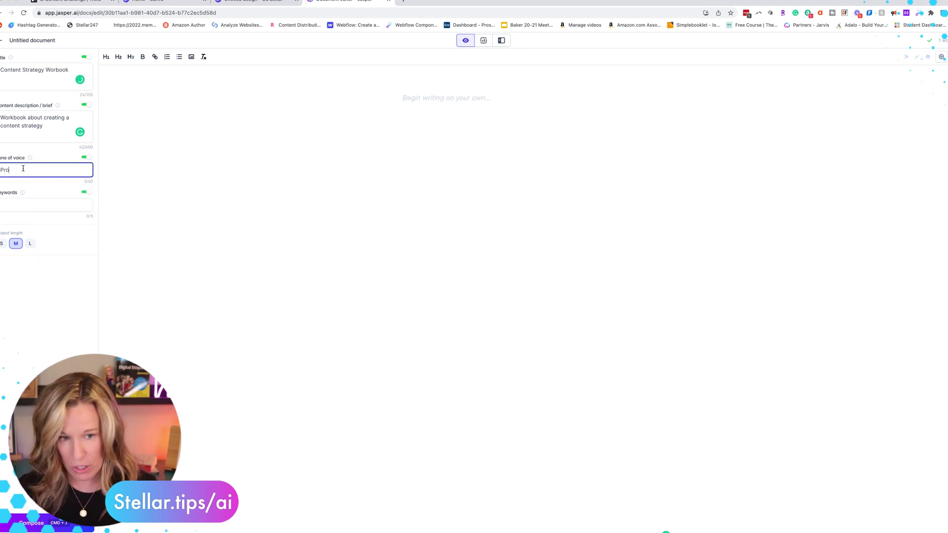
{"action": "key", "text": "BackSpace"}
{"action": "key", "text": "BackSpace"}
{"action": "key", "text": "BackSpace"}
{"action": "type", "text": "Helpfu"}
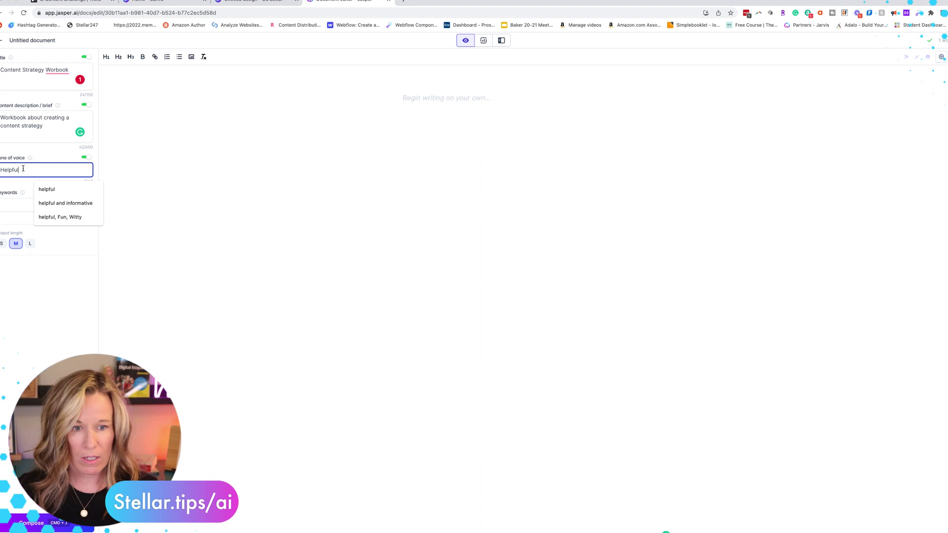
{"action": "type", "text": "l"}
{"action": "left_click", "coordinate": [399, 98]}
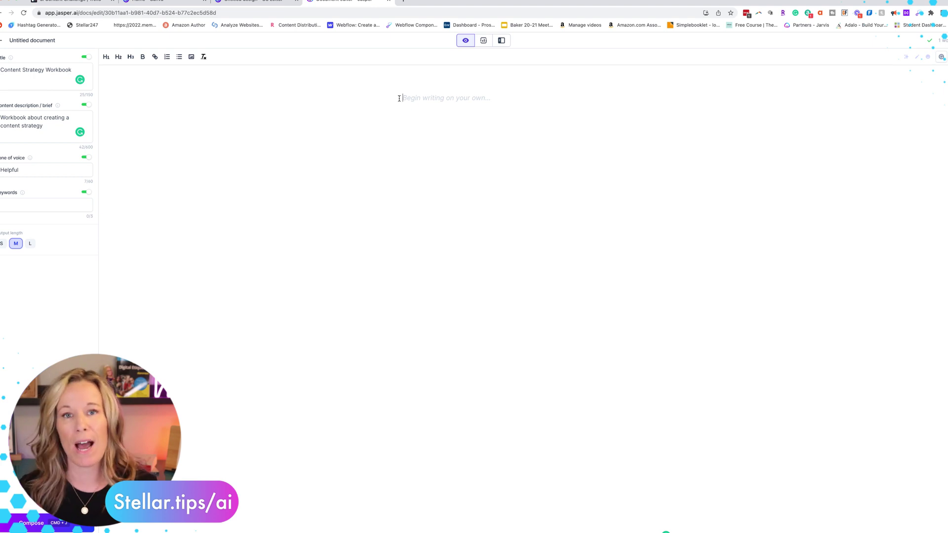
Step: Have Jasper write from the prompt 'Outline the steps for creating a content marketing strategy'
{"action": "type", "text": "Outline the steps for creating a content marketing strategy"}
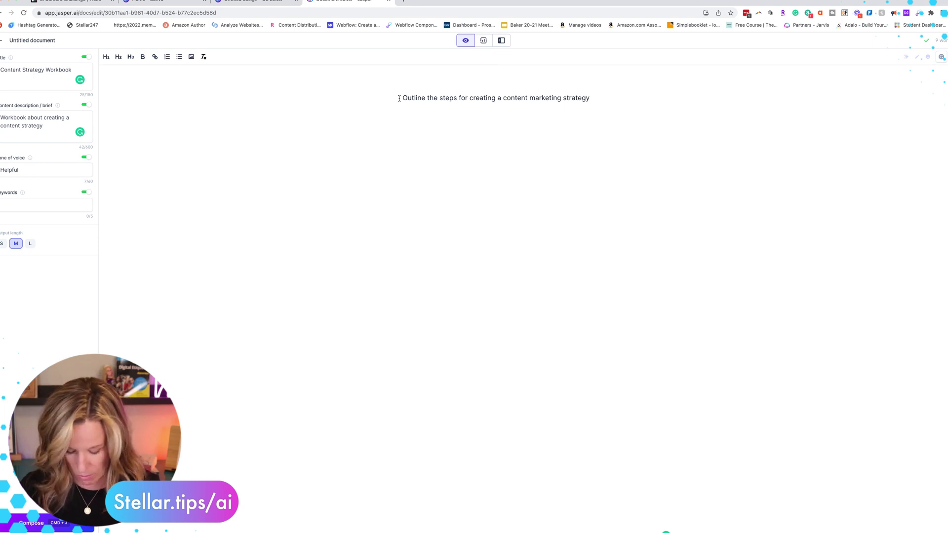
{"action": "key", "text": "super+a"}
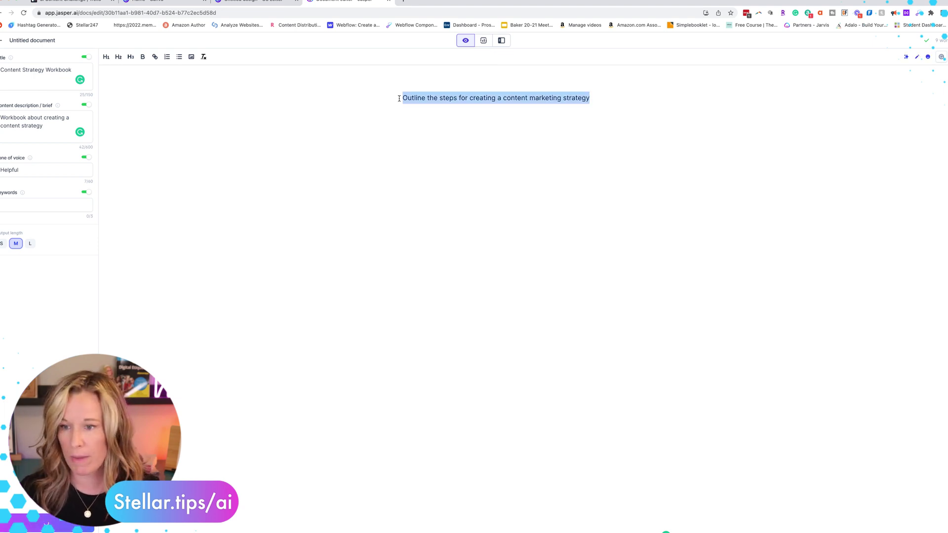
{"action": "key", "text": "super+Return"}
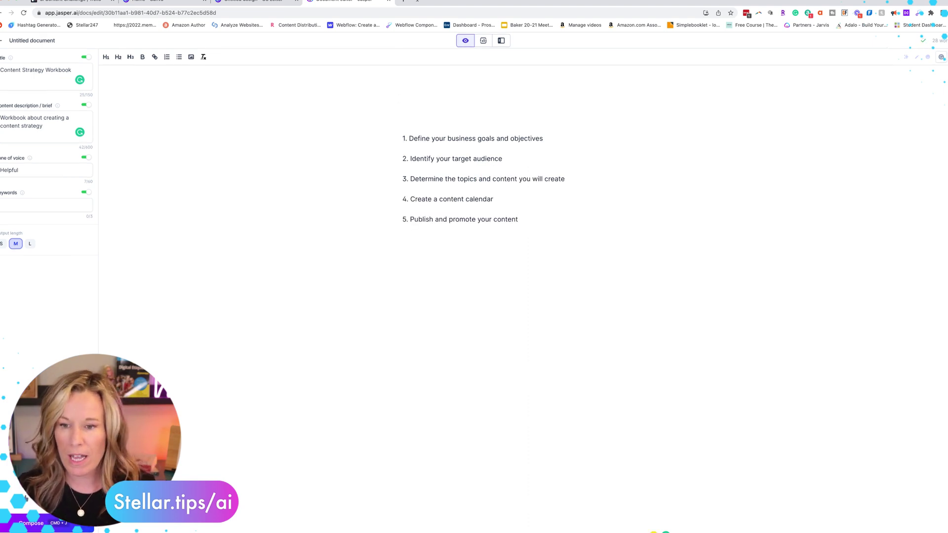
Step: Add the five generated strategy steps to the end of the Content description brief
{"action": "left_click_drag", "start_coordinate": [402, 138], "coordinate": [560, 232]}
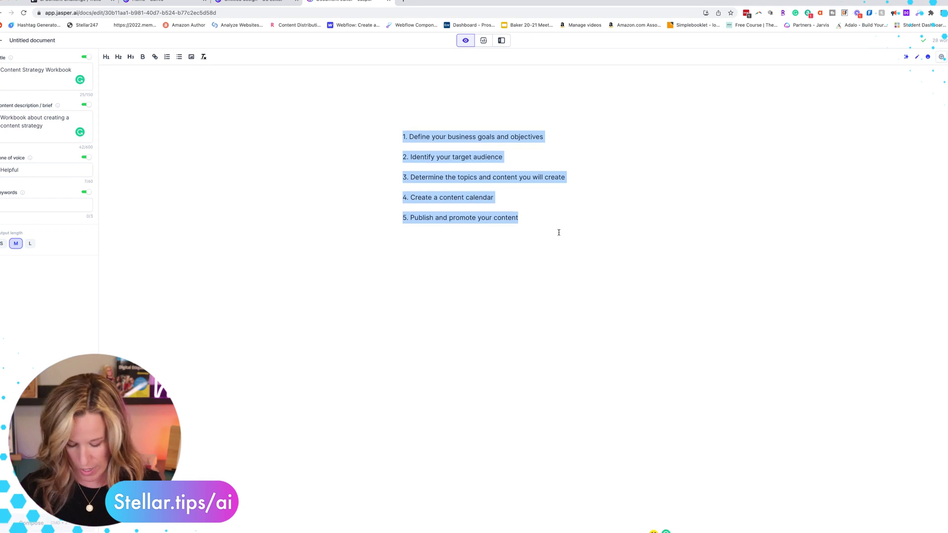
{"action": "left_click", "coordinate": [55, 127]}
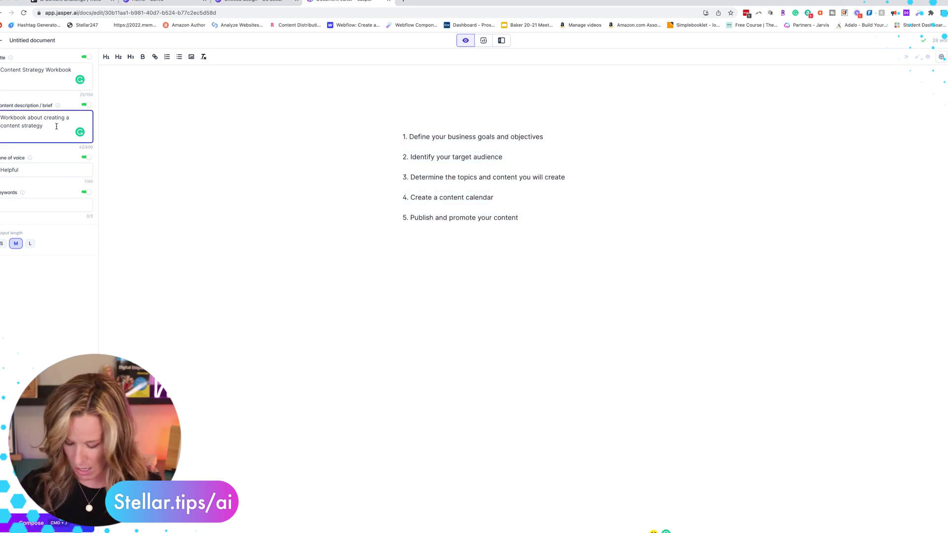
{"action": "key", "text": "super+v"}
{"action": "left_click", "coordinate": [587, 225]}
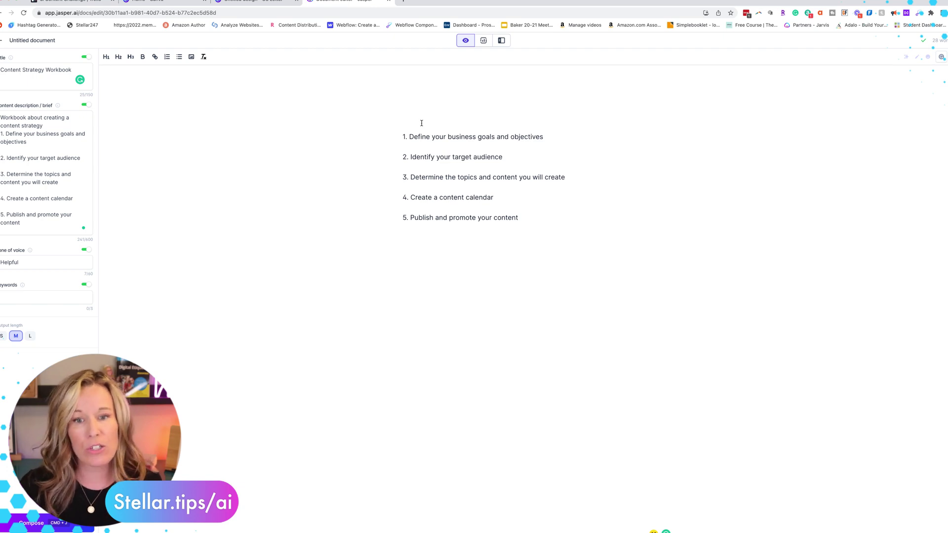
Step: Apply the circle-photo Journal & Planner title page template to the blank US Letter design in Canva
{"action": "left_click", "coordinate": [148, 1]}
{"action": "left_click", "coordinate": [269, 2]}
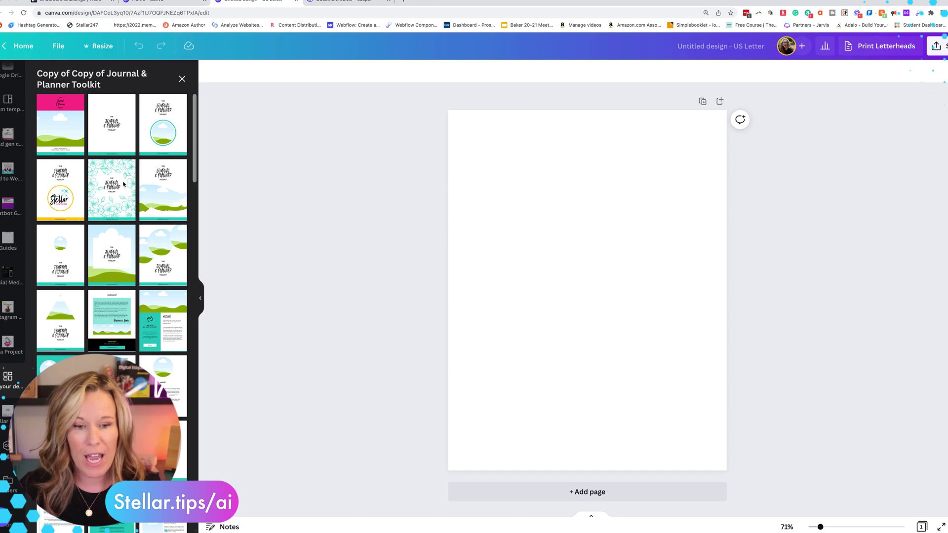
{"action": "scroll", "coordinate": [124, 185], "scroll_direction": "down", "scroll_amount": 10}
{"action": "scroll", "coordinate": [123, 184], "scroll_direction": "down", "scroll_amount": 15}
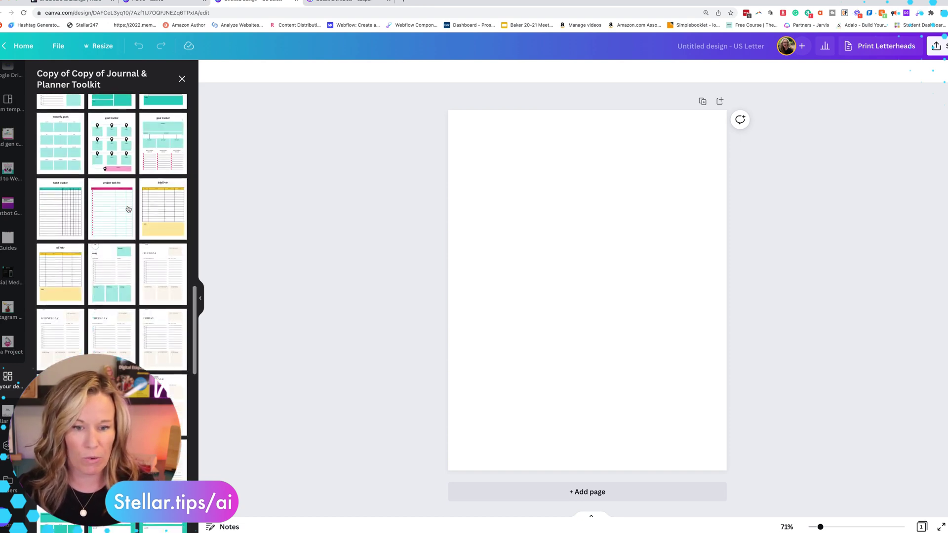
{"action": "scroll", "coordinate": [127, 209], "scroll_direction": "up", "scroll_amount": 20}
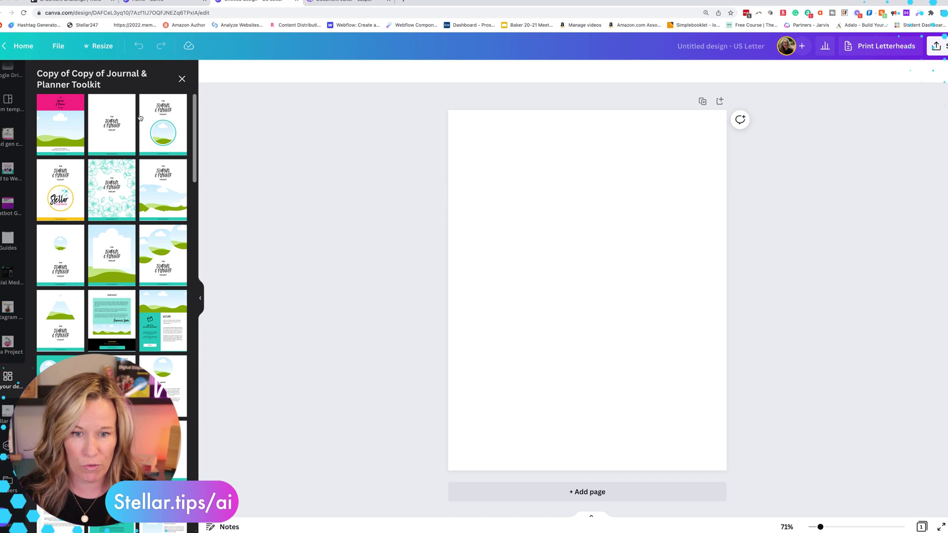
{"action": "scroll", "coordinate": [153, 113], "scroll_direction": "down", "scroll_amount": 1}
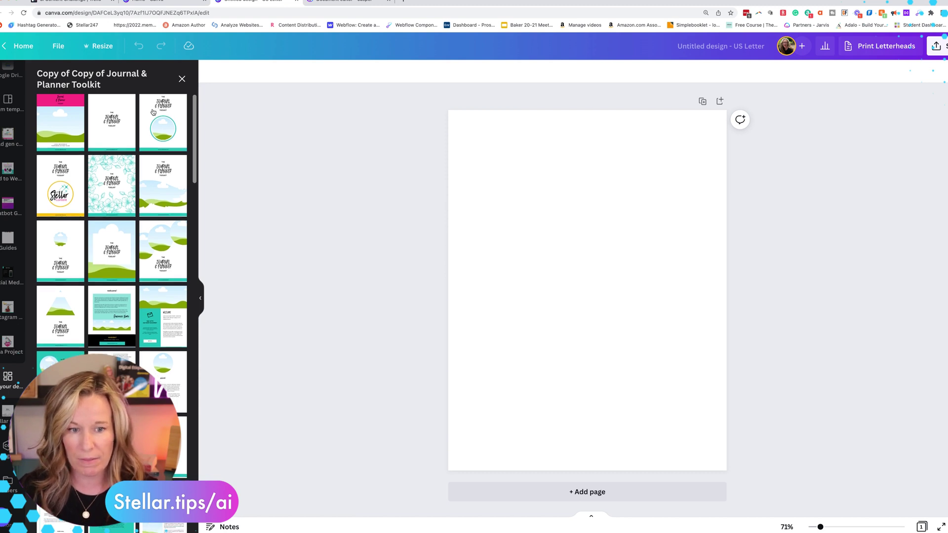
{"action": "left_click", "coordinate": [153, 112]}
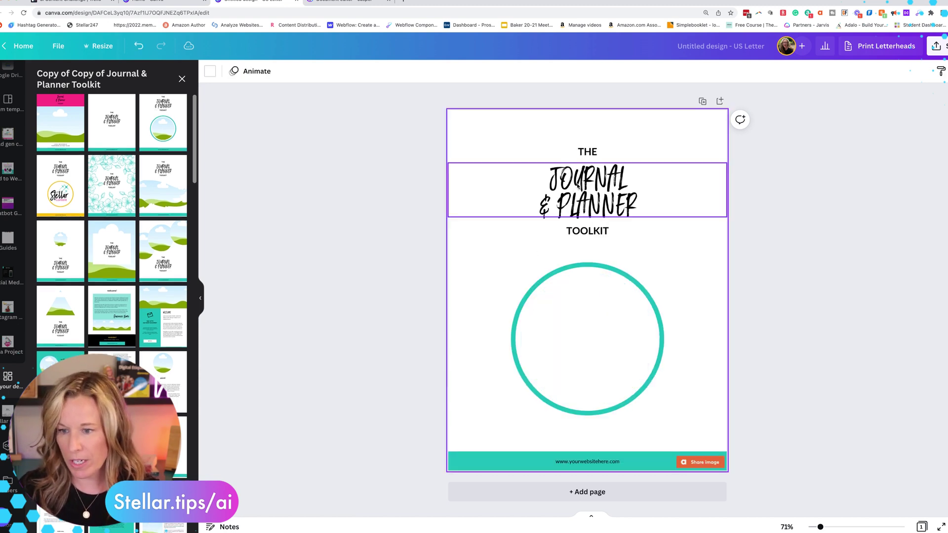
Step: Retitle the cover from JOURNAL & PLANNER to CONTENT PLANNER
{"action": "double_click", "coordinate": [598, 176]}
{"action": "left_click", "coordinate": [593, 178]}
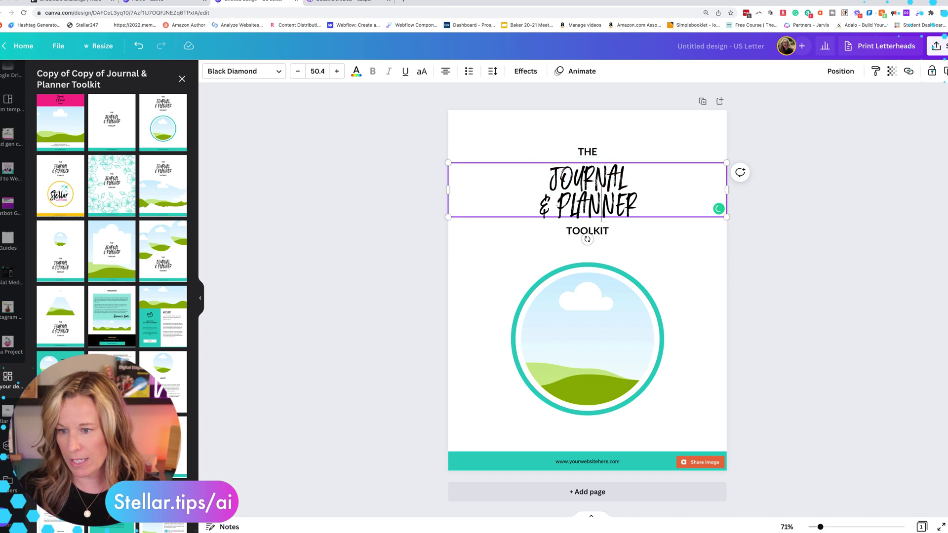
{"action": "double_click", "coordinate": [594, 179]}
{"action": "type", "text": "CONTENT"}
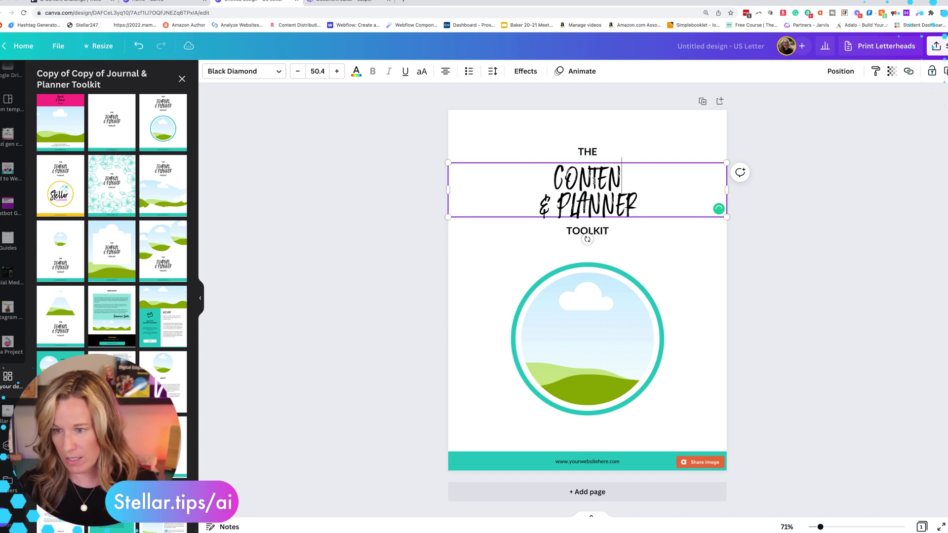
{"action": "key", "text": "BackSpace"}
{"action": "key", "text": "BackSpace"}
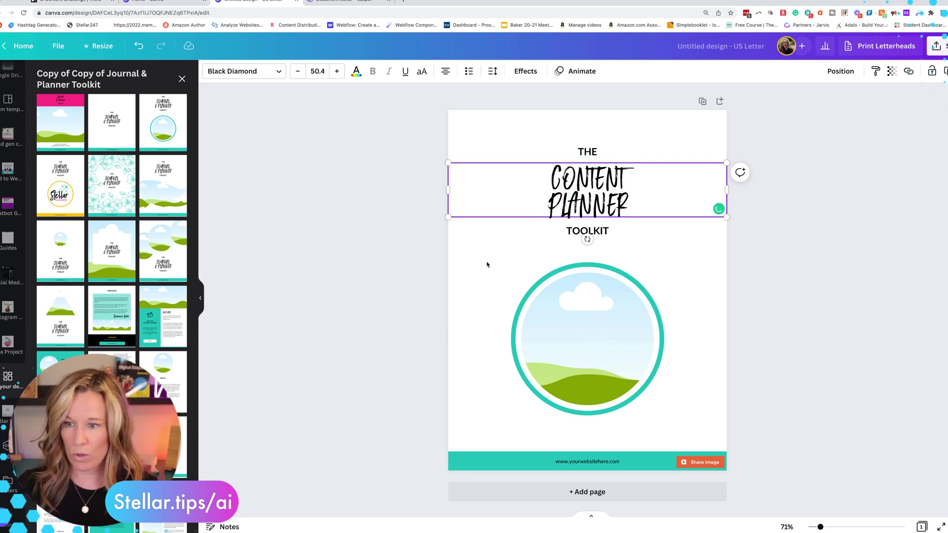
{"action": "left_click", "coordinate": [480, 267]}
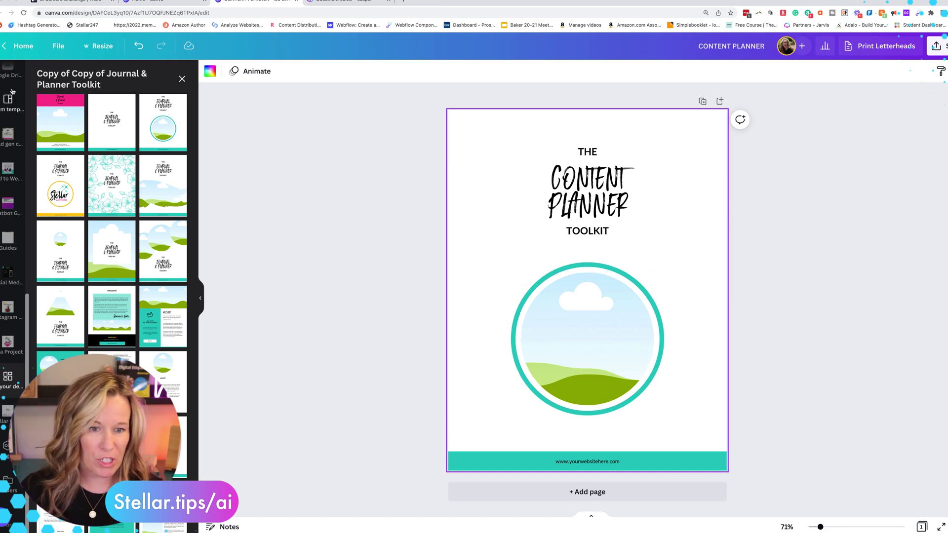
Step: Fill the cover's circle frame with a photo from an Elements search for 'content'
{"action": "scroll", "coordinate": [3, 112], "scroll_direction": "up", "scroll_amount": 10}
{"action": "left_click", "coordinate": [4, 112]}
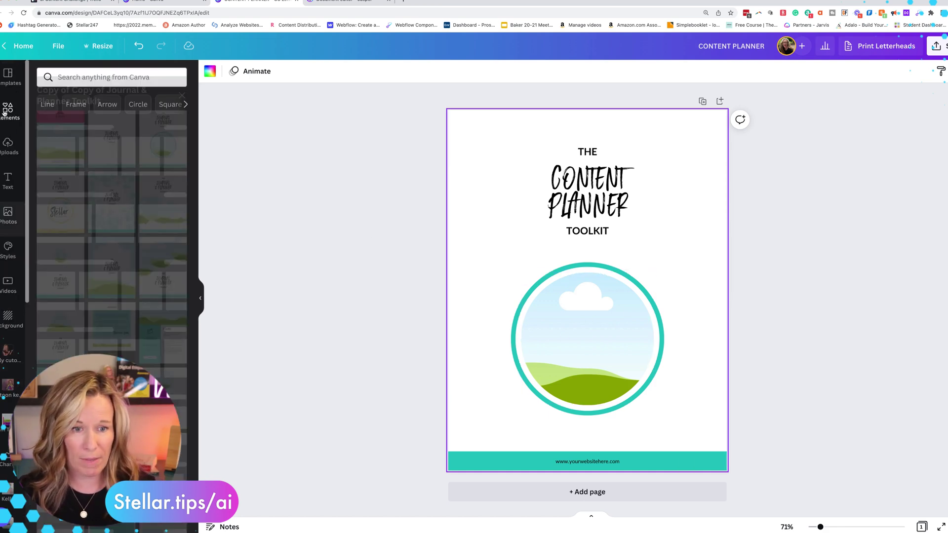
{"action": "left_click", "coordinate": [86, 78]}
{"action": "type", "text": "content"}
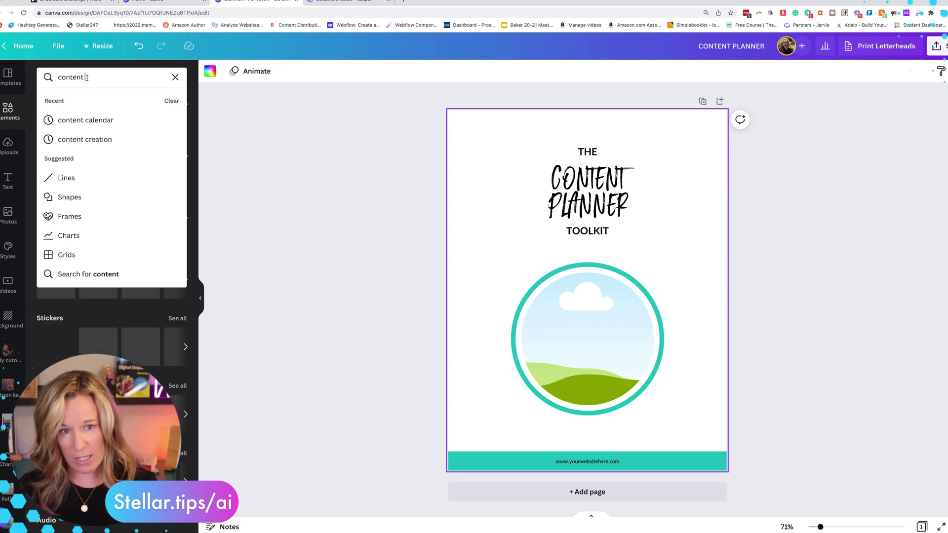
{"action": "key", "text": "Return"}
{"action": "left_click", "coordinate": [70, 99]}
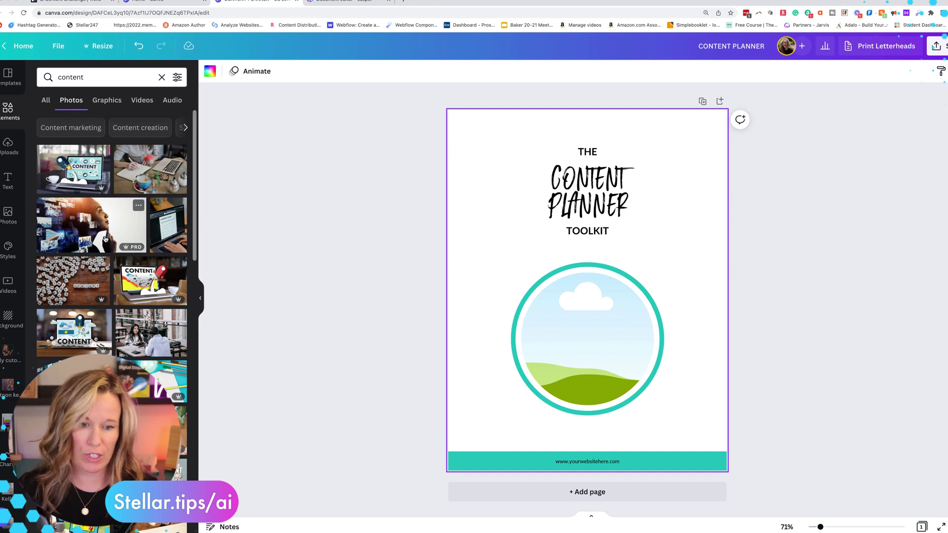
{"action": "left_click_drag", "start_coordinate": [64, 148], "coordinate": [590, 340]}
{"action": "left_click", "coordinate": [332, 233]}
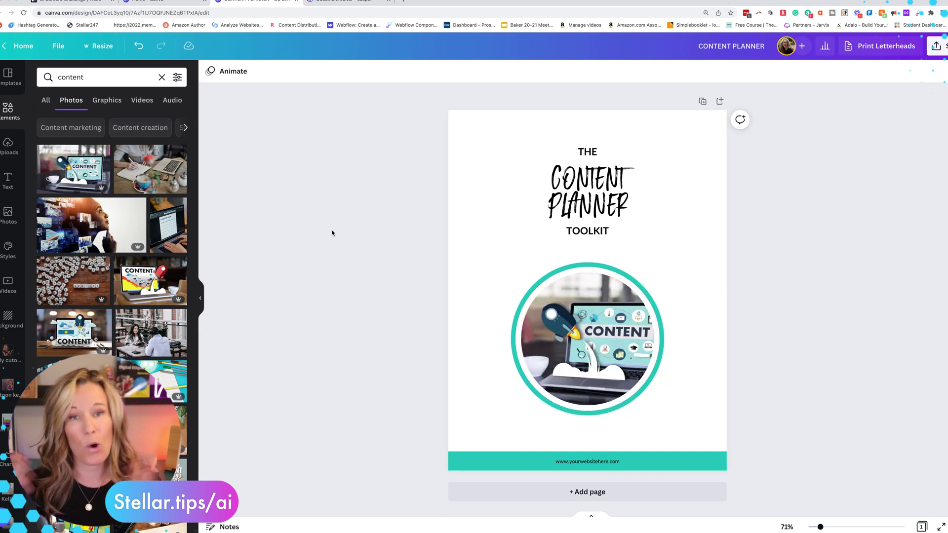
{"action": "double_click", "coordinate": [587, 462]}
{"action": "type", "text": "Stellar247Content"}
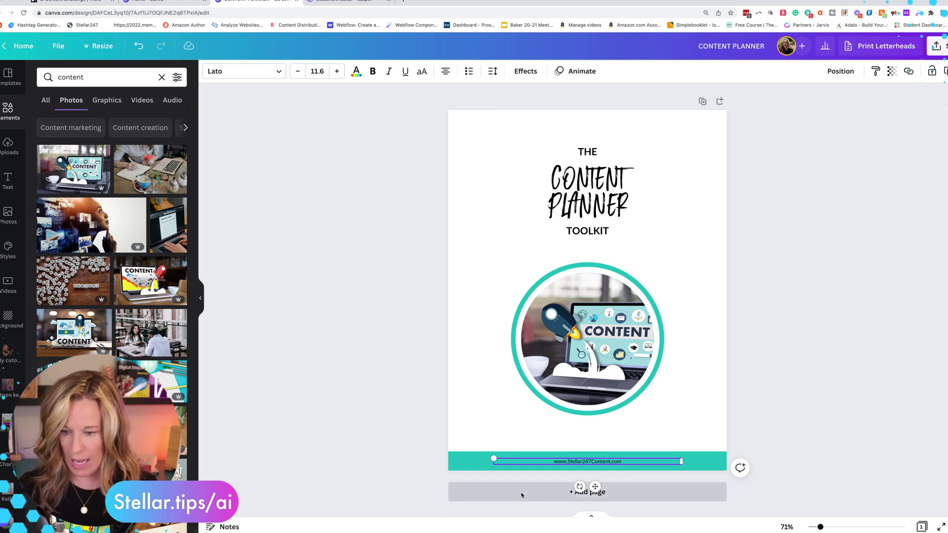
{"action": "left_click", "coordinate": [523, 492]}
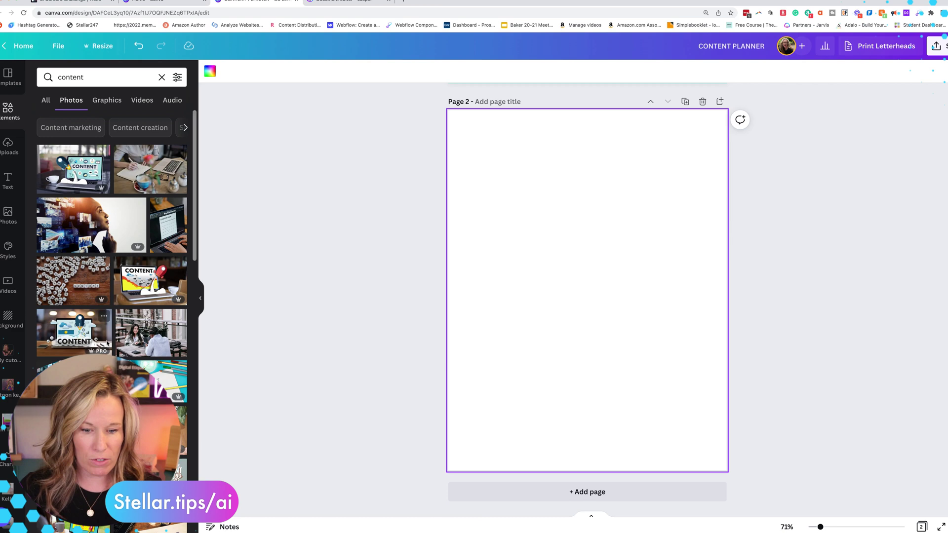
Step: Apply the Journal & Planner Toolkit's green-hills Welcome newsletter layout to page 2
{"action": "scroll", "coordinate": [12, 246], "scroll_direction": "down", "scroll_amount": 5}
{"action": "left_click", "coordinate": [7, 419]}
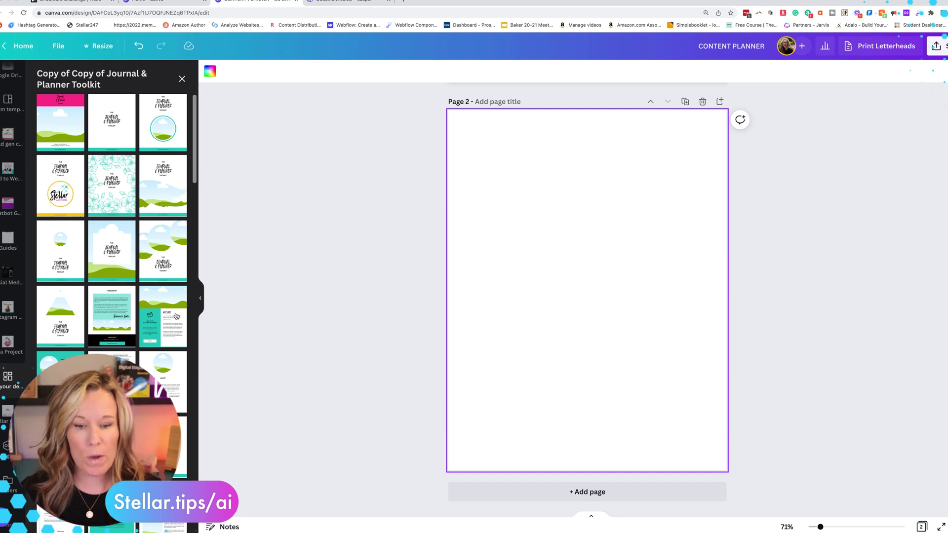
{"action": "scroll", "coordinate": [176, 315], "scroll_direction": "down", "scroll_amount": 1}
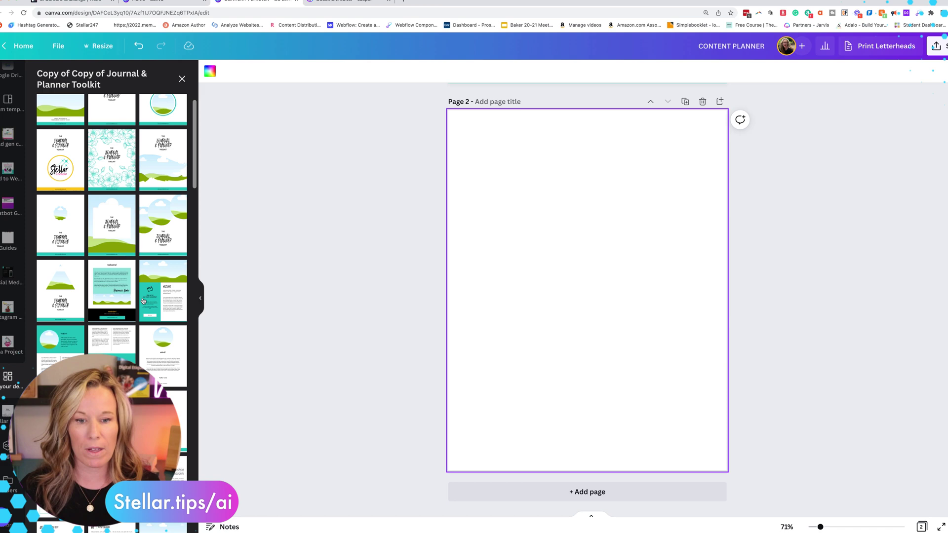
{"action": "scroll", "coordinate": [161, 289], "scroll_direction": "down", "scroll_amount": 1}
{"action": "left_click", "coordinate": [160, 289]}
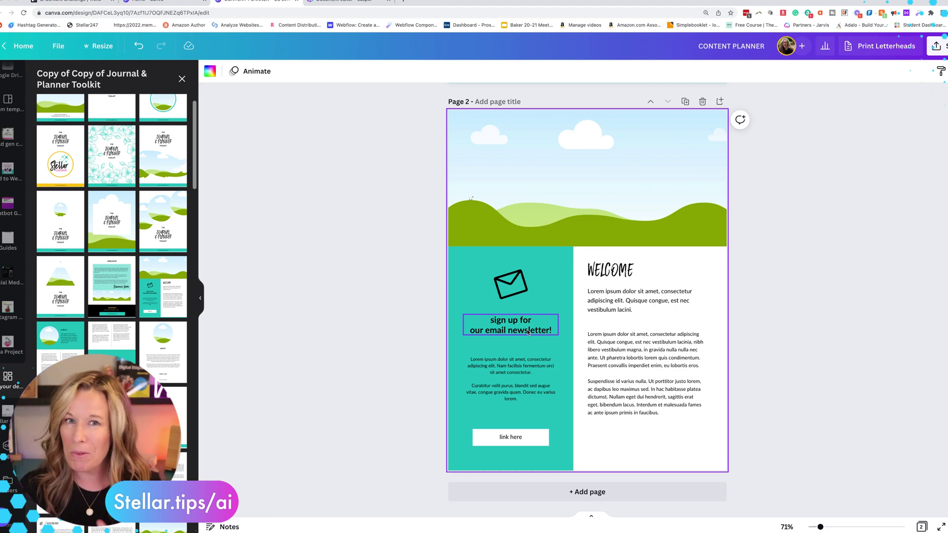
Step: Replace the envelope icon with a black outline Instagram icon, resized above the heading
{"action": "left_click", "coordinate": [512, 295]}
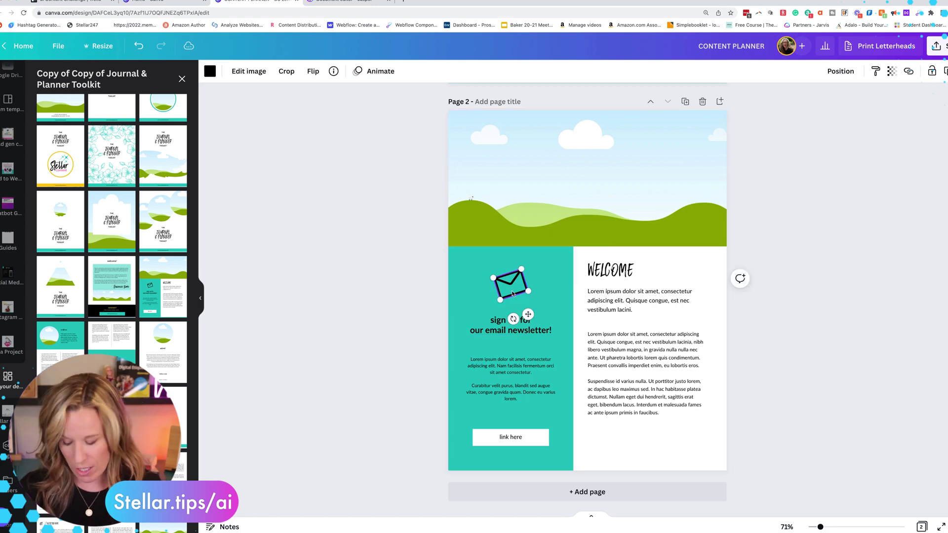
{"action": "key", "text": "BackSpace"}
{"action": "scroll", "coordinate": [10, 198], "scroll_direction": "up", "scroll_amount": 8}
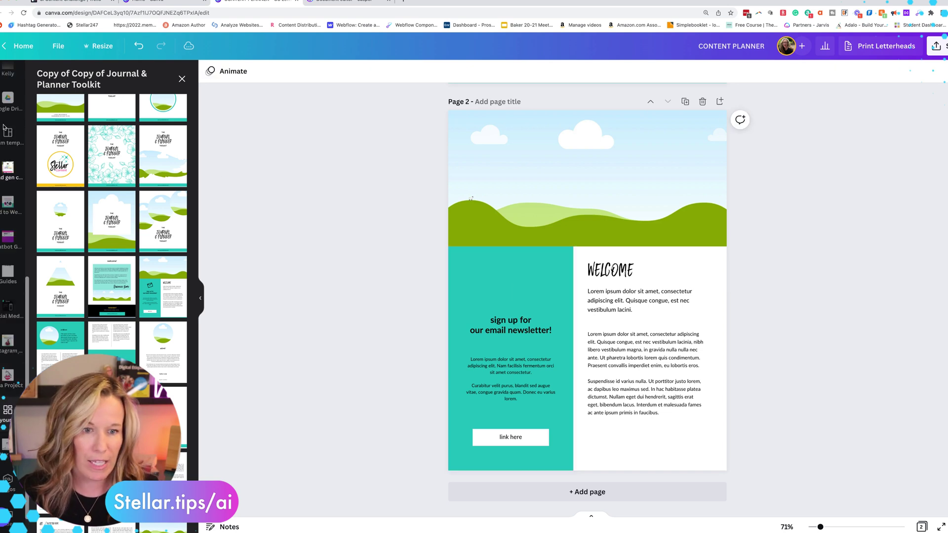
{"action": "left_click", "coordinate": [8, 111]}
{"action": "double_click", "coordinate": [67, 77]}
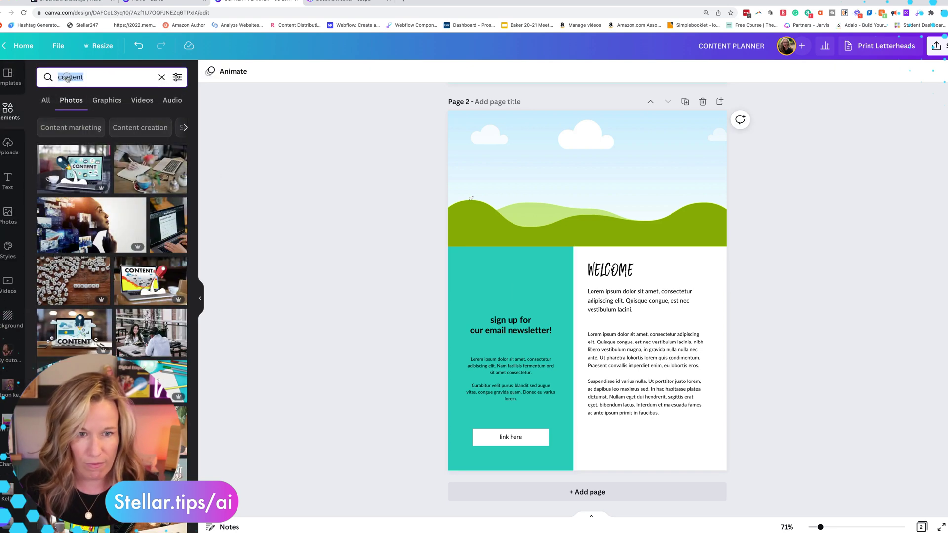
{"action": "type", "text": "Instagram"}
{"action": "key", "text": "Return"}
{"action": "left_click", "coordinate": [106, 100]}
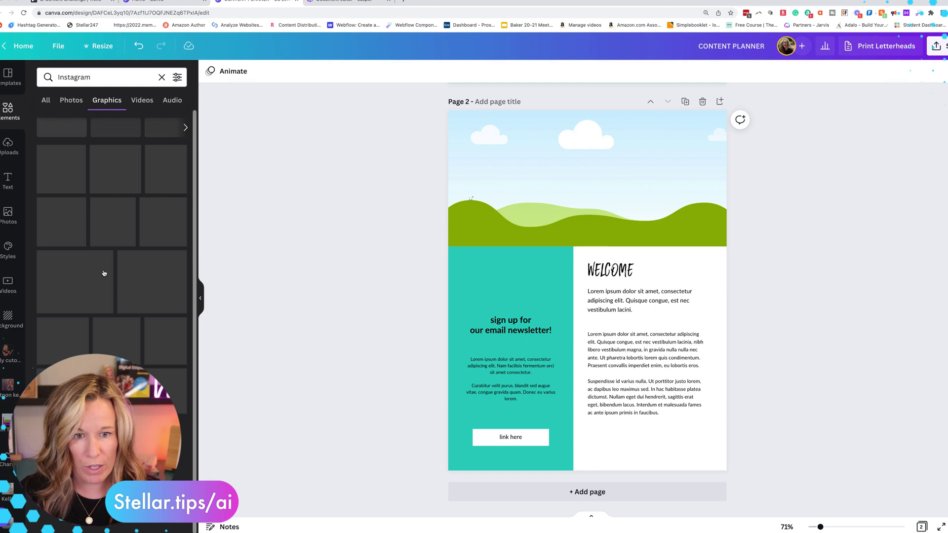
{"action": "left_click", "coordinate": [93, 180]}
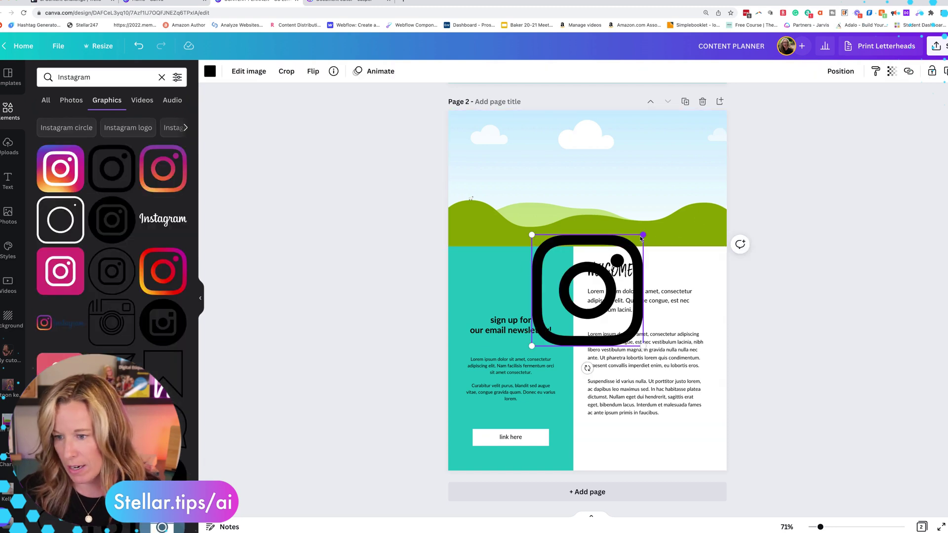
{"action": "left_click_drag", "start_coordinate": [641, 237], "coordinate": [516, 277]}
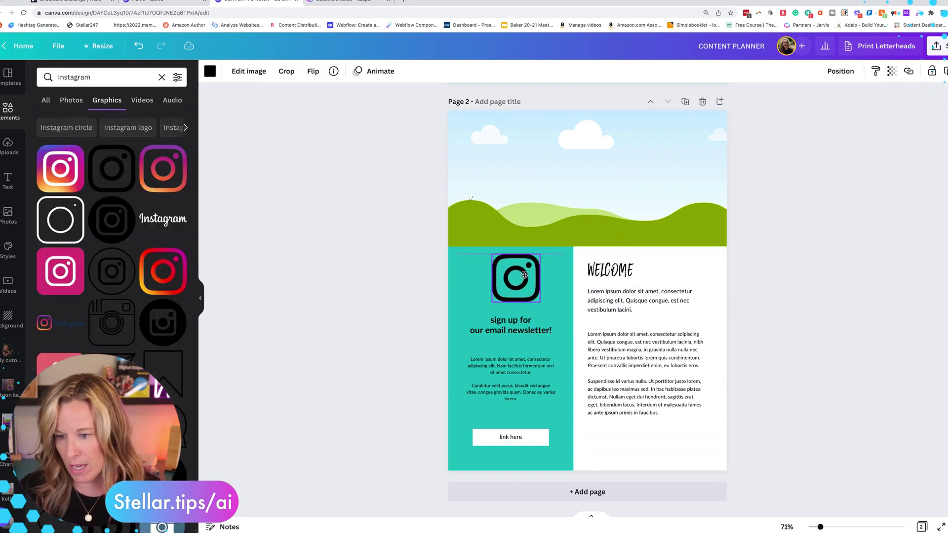
Step: Change the heading to 'Follow me on Instagram', replace the blurb, and label the button 'Follow Now'
{"action": "left_click", "coordinate": [501, 329]}
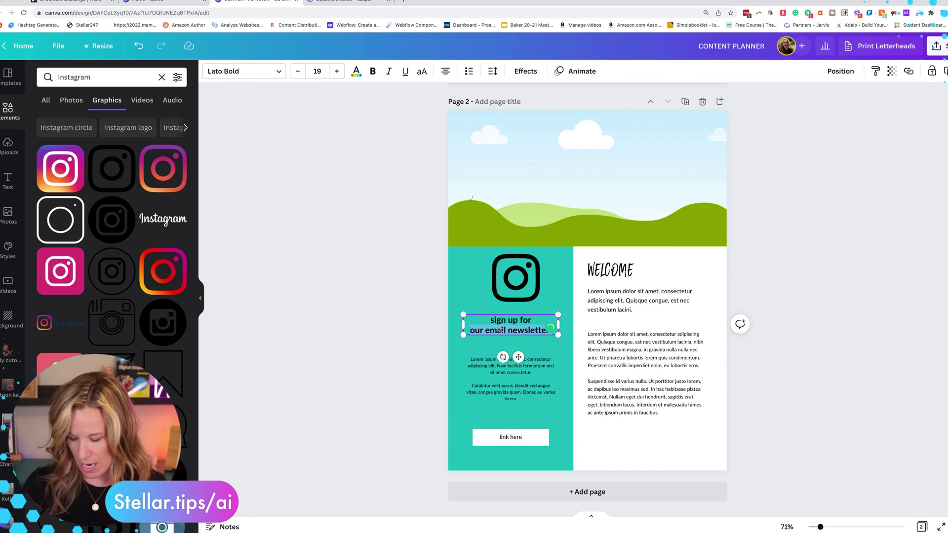
{"action": "type", "text": "Follow me on Ins"}
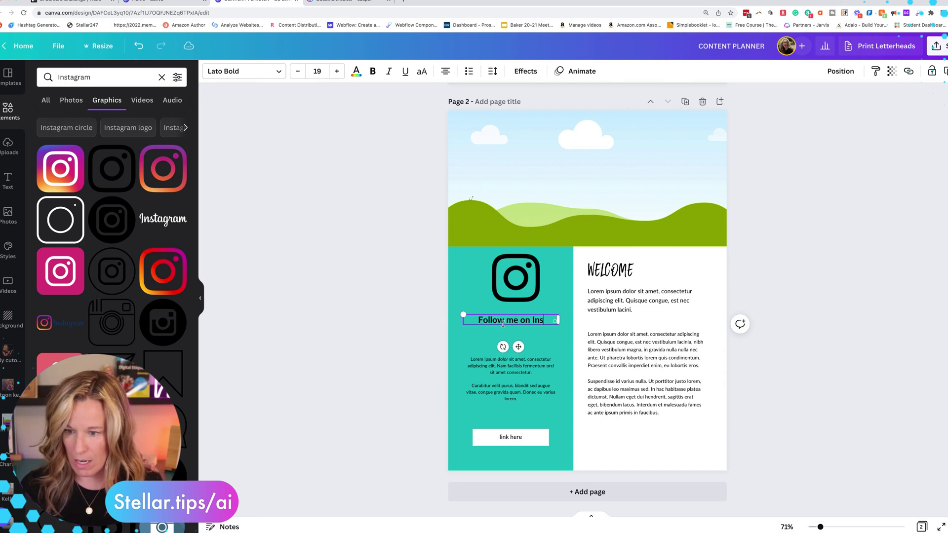
{"action": "type", "text": "tagram"}
{"action": "left_click", "coordinate": [504, 371]}
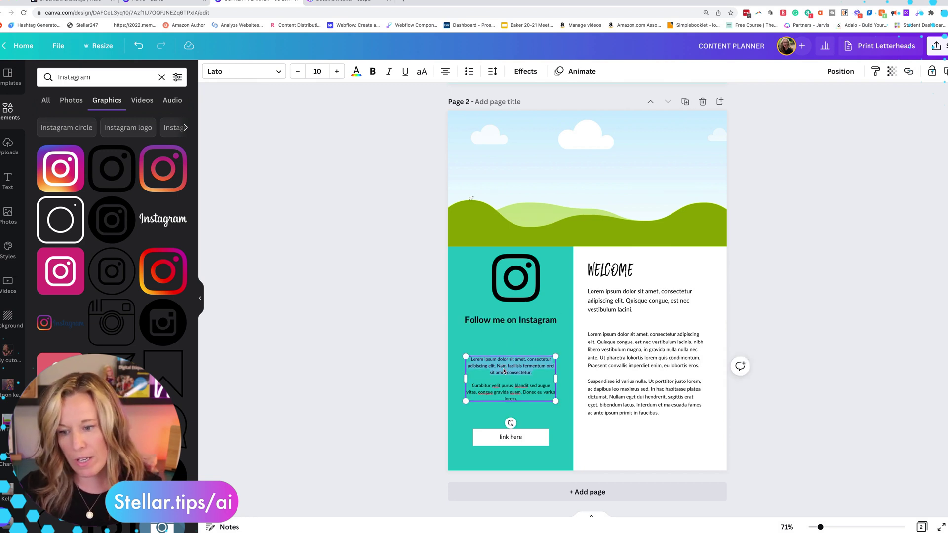
{"action": "key", "text": "BackSpace"}
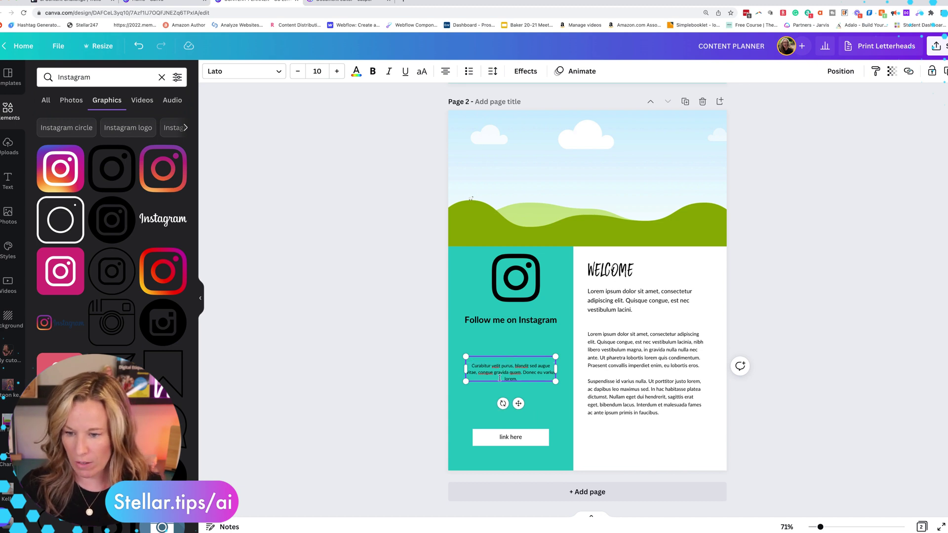
{"action": "key", "text": "ctrl+a"}
{"action": "type", "text": "I am over on Instagram sharing tips and tricks about content marketing and ai. Follow so you don't miss the next great tip that can help your business!"}
{"action": "left_click", "coordinate": [503, 438]}
{"action": "key", "text": "ctrl+a"}
{"action": "type", "text": "Follow Now"}
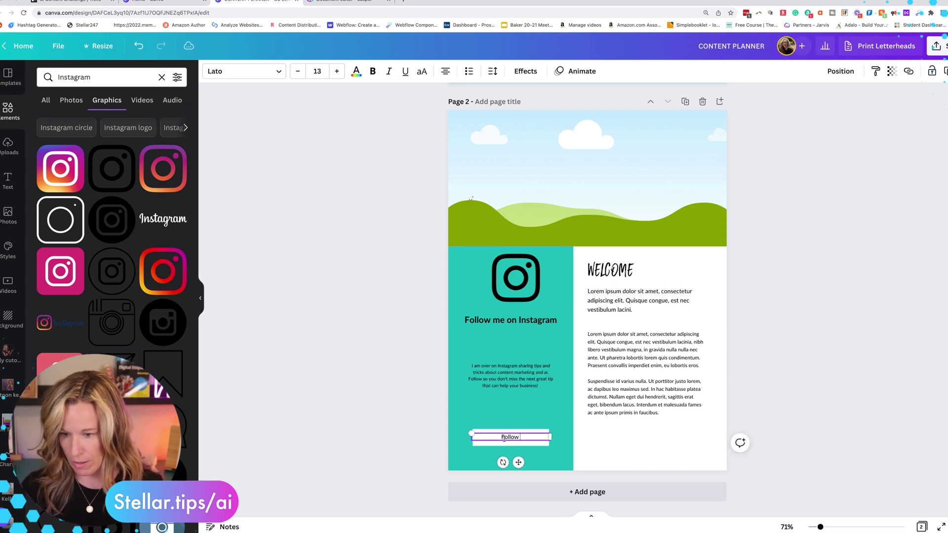
{"action": "left_click", "coordinate": [458, 407]}
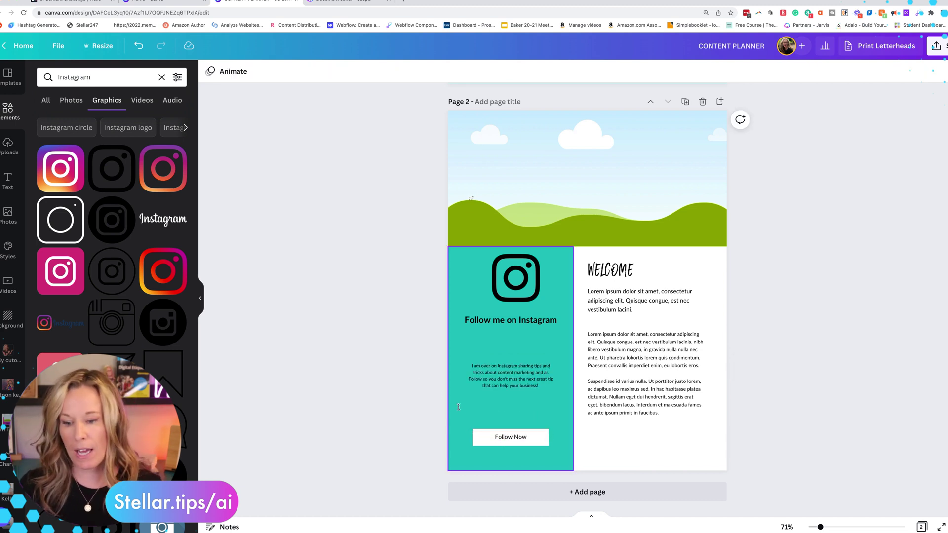
{"action": "left_click", "coordinate": [494, 437]}
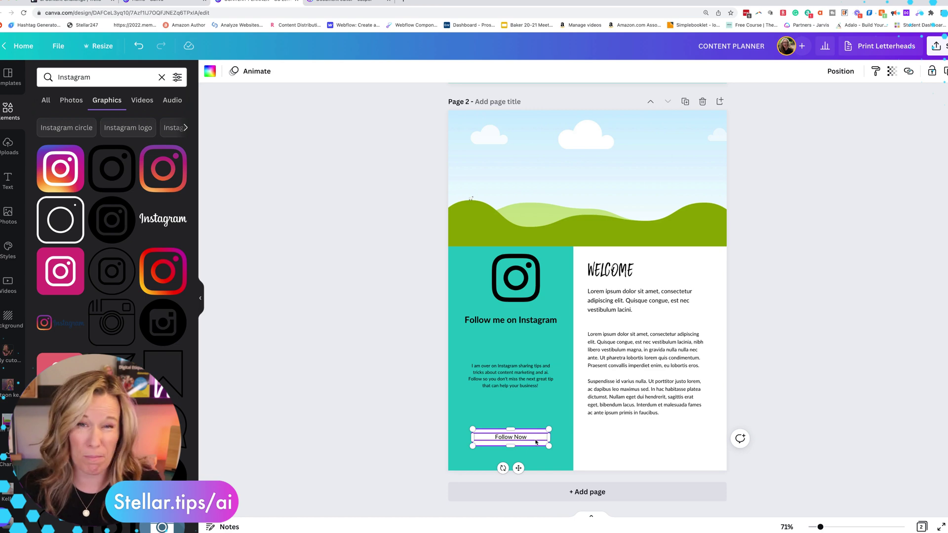
Step: Nudge the Instagram blurb lower and shrink the icon, then return to the Jasper workbook
{"action": "left_click", "coordinate": [908, 71]}
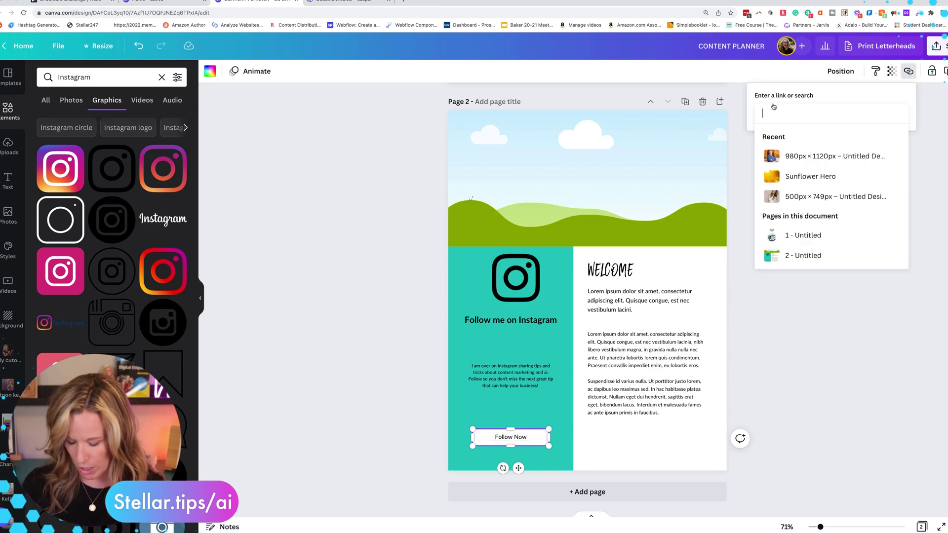
{"action": "key", "text": "Escape"}
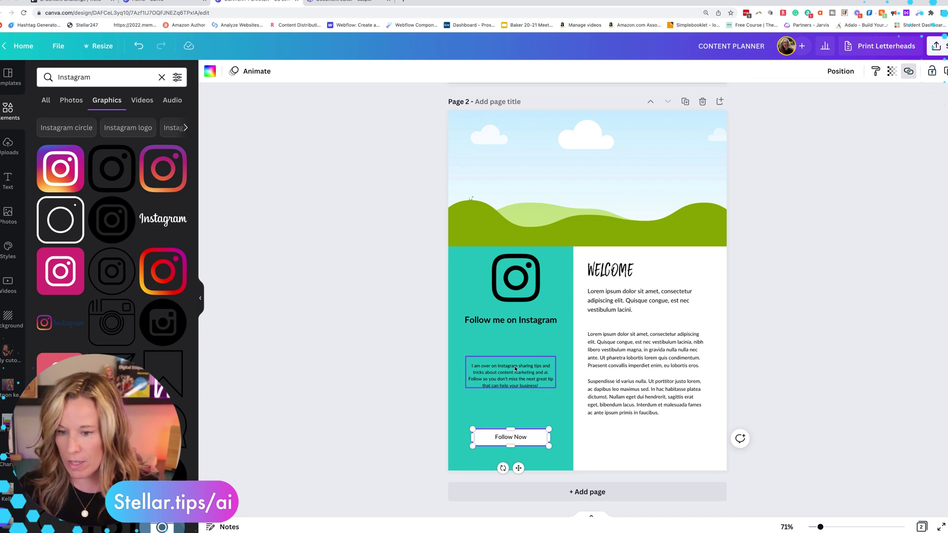
{"action": "left_click", "coordinate": [512, 346]}
{"action": "left_click_drag", "start_coordinate": [512, 345], "coordinate": [511, 350]}
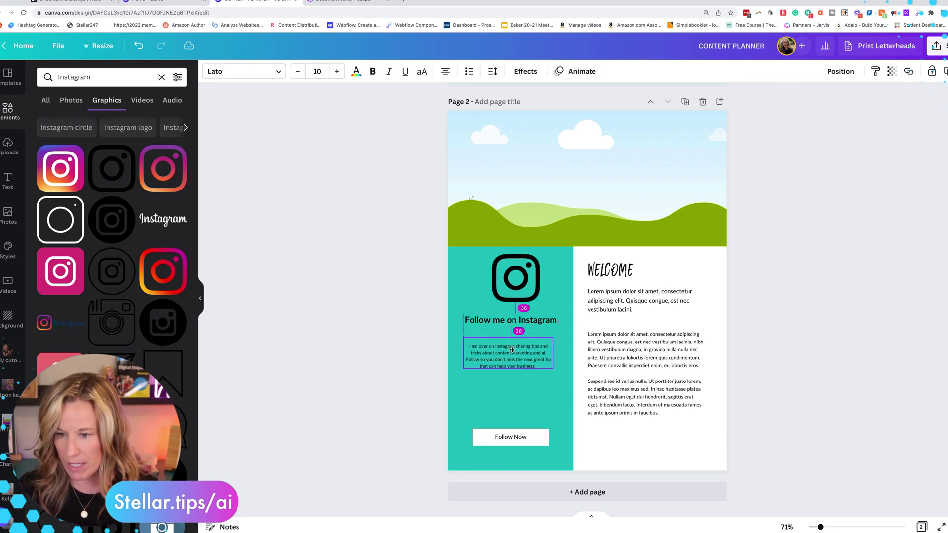
{"action": "left_click", "coordinate": [510, 278]}
{"action": "left_click_drag", "start_coordinate": [540, 255], "coordinate": [526, 269]}
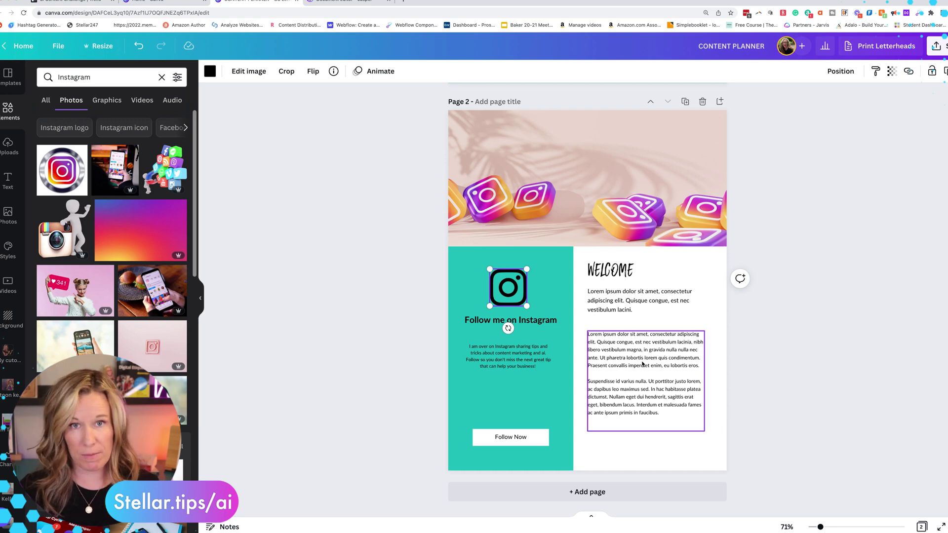
{"action": "left_click", "coordinate": [354, 2]}
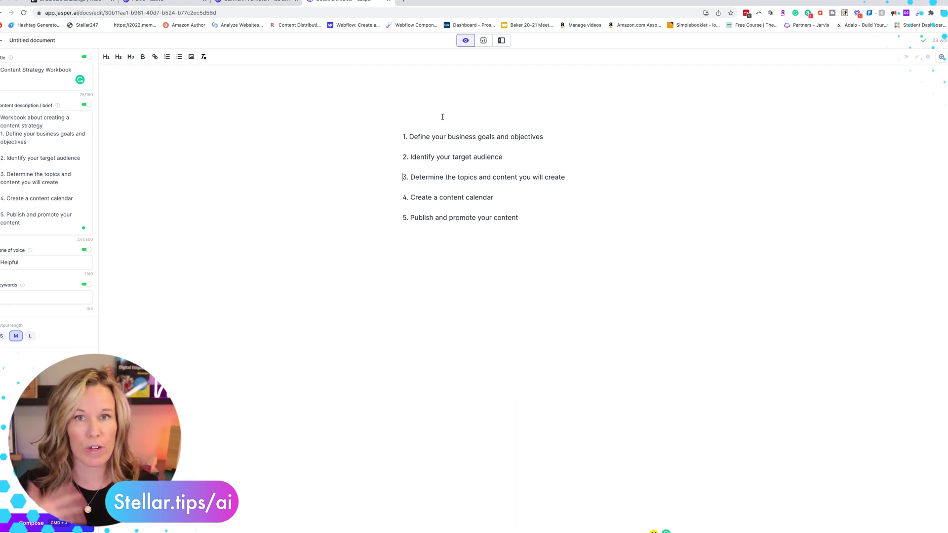
Step: Open the Paragraph Generator in Power mode and set its topic to the workbook welcome description
{"action": "left_click", "coordinate": [501, 40]}
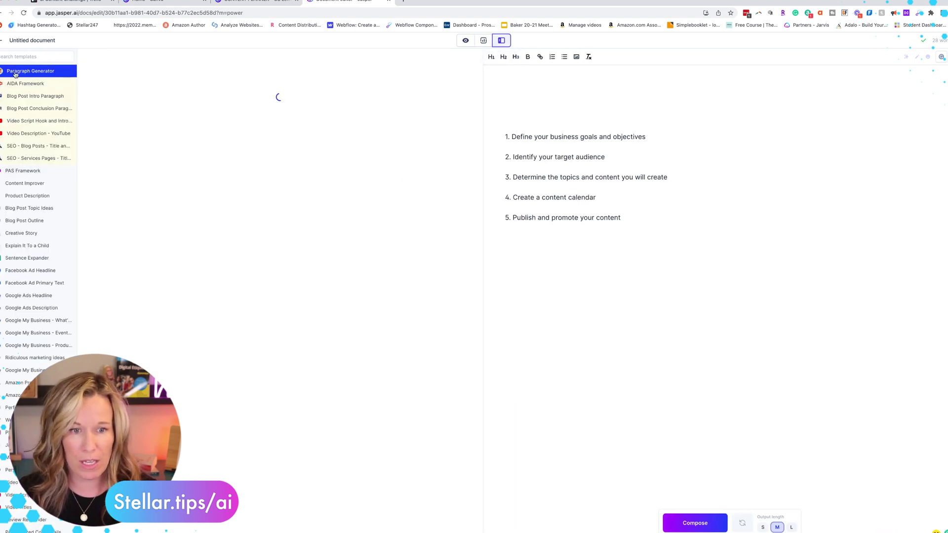
{"action": "left_click", "coordinate": [141, 127]}
{"action": "key", "text": "ctrl+a"}
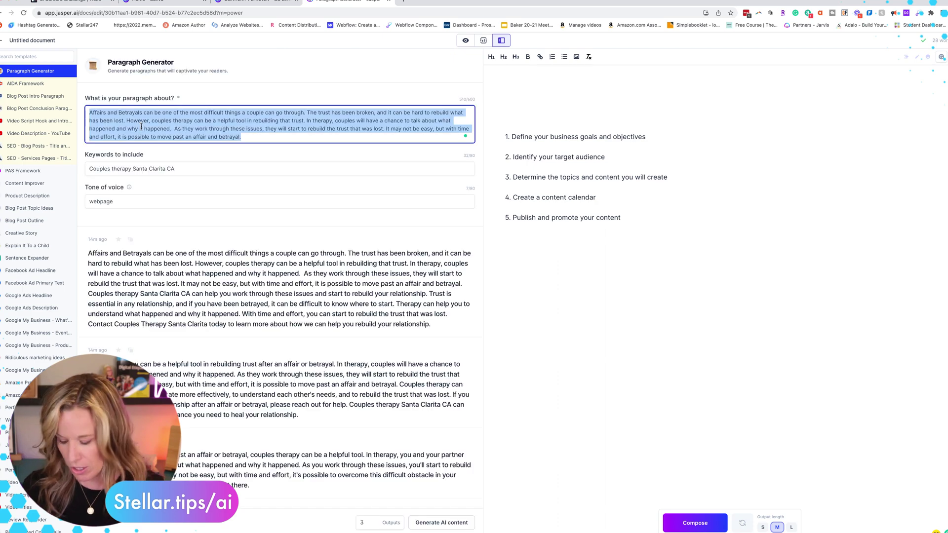
{"action": "key", "text": "BackSpace"}
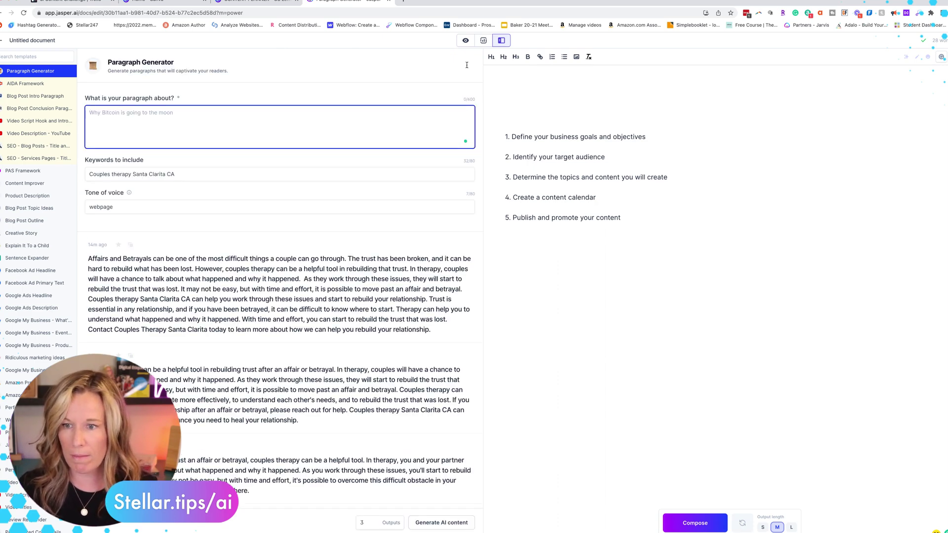
{"action": "left_click", "coordinate": [466, 40]}
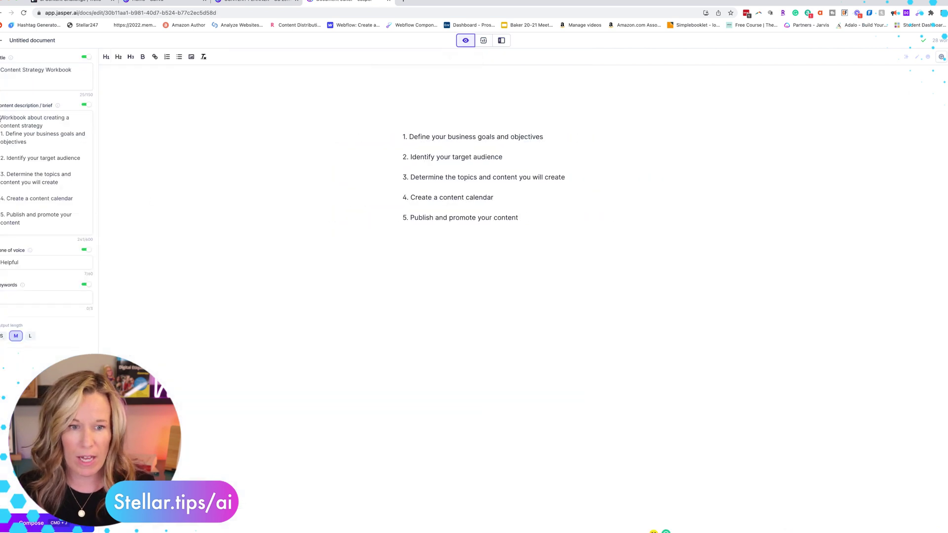
{"action": "left_click_drag", "start_coordinate": [1, 117], "coordinate": [53, 125]}
{"action": "key", "text": "ctrl+c"}
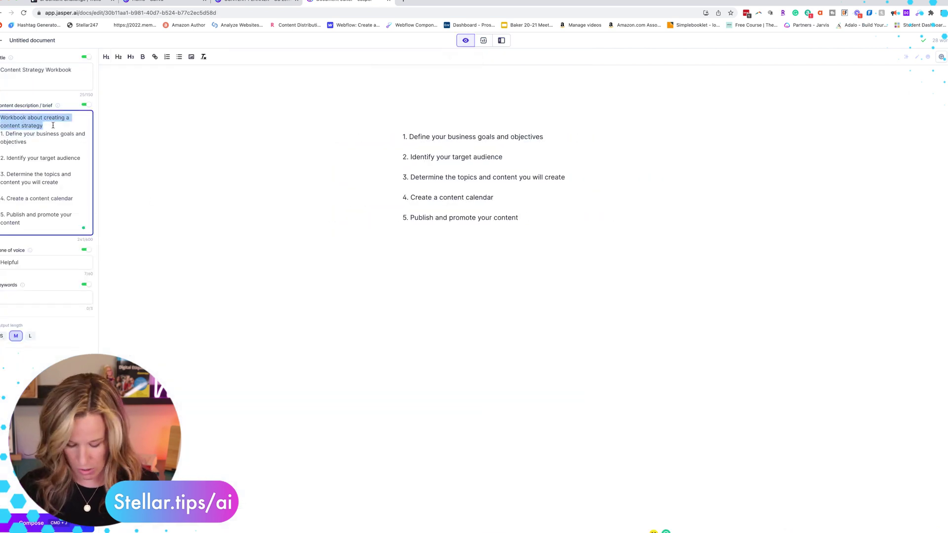
{"action": "left_click", "coordinate": [501, 40]}
{"action": "left_click", "coordinate": [113, 122]}
{"action": "key", "text": "ctrl+a"}
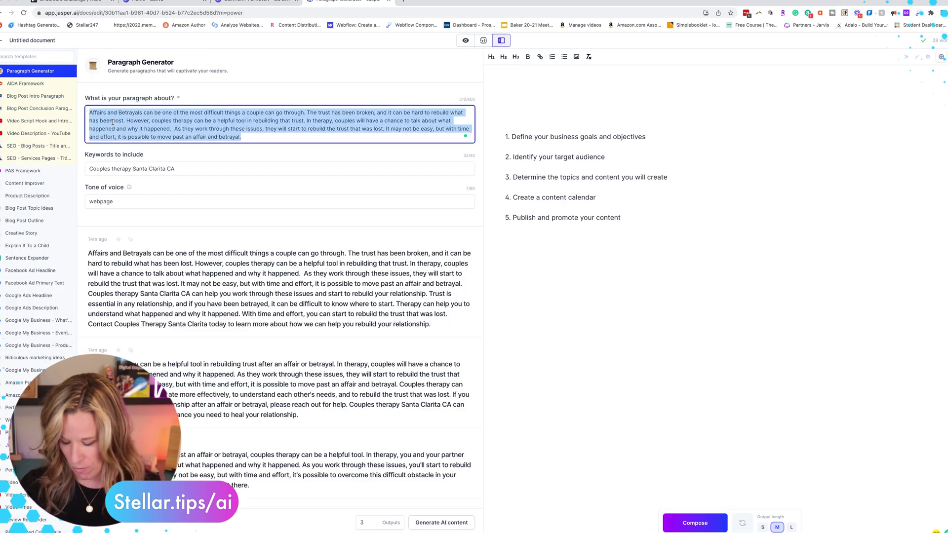
{"action": "key", "text": "ctrl+v"}
{"action": "key", "text": "ctrl+a"}
{"action": "type", "text": "Welcome to the Stellar Content Creation Strategy workbook. This workbook will help you craft a content strategy to make marketing your business easier."}
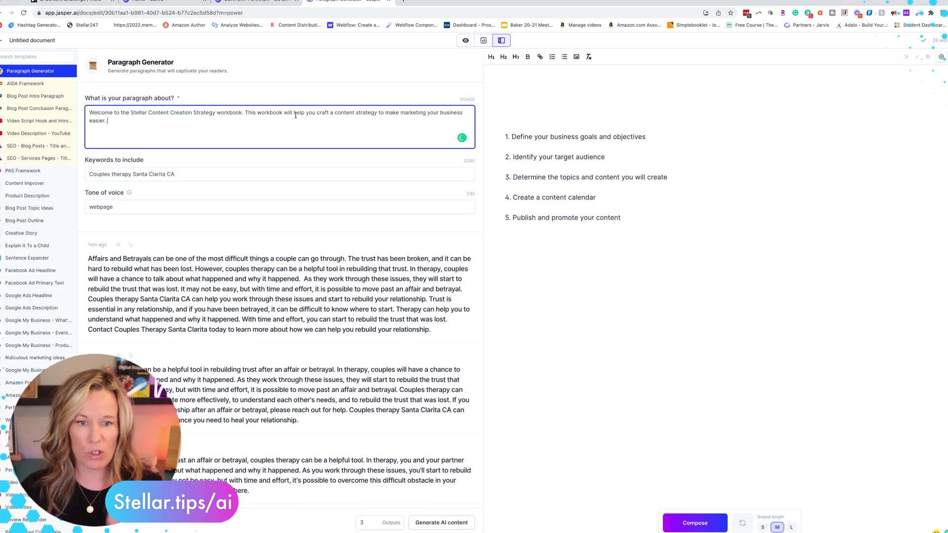
Step: Clear the keywords, set the tone to Witty, generate paragraphs, and copy the first one
{"action": "left_click", "coordinate": [137, 174]}
{"action": "key", "text": "ctrl+a"}
{"action": "key", "text": "BackSpace"}
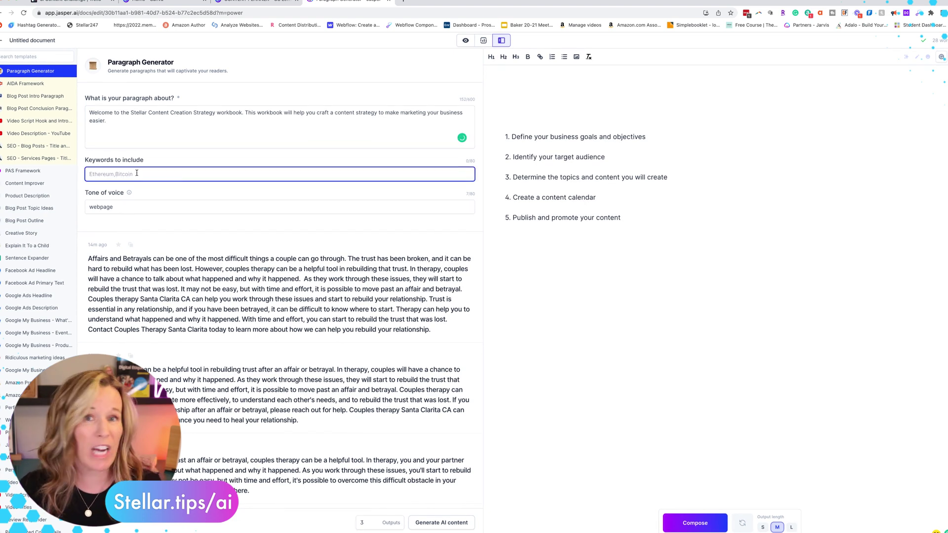
{"action": "left_click", "coordinate": [121, 207]}
{"action": "key", "text": "ctrl+a"}
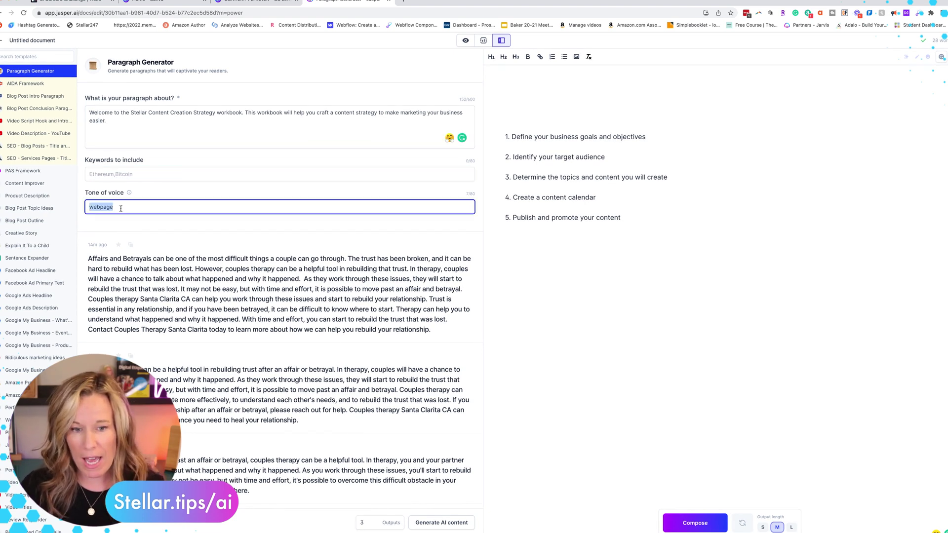
{"action": "type", "text": "Witty"}
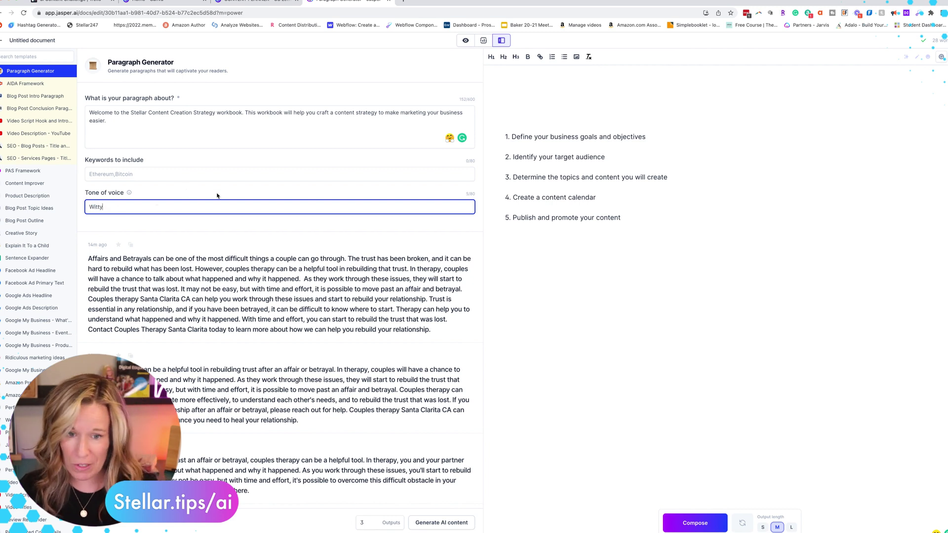
{"action": "left_click", "coordinate": [435, 522]}
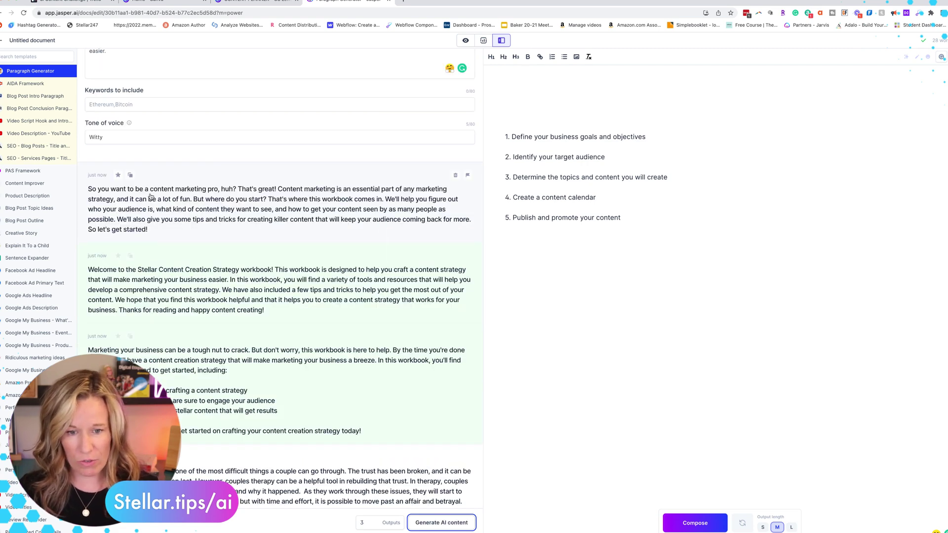
{"action": "left_click", "coordinate": [130, 175]}
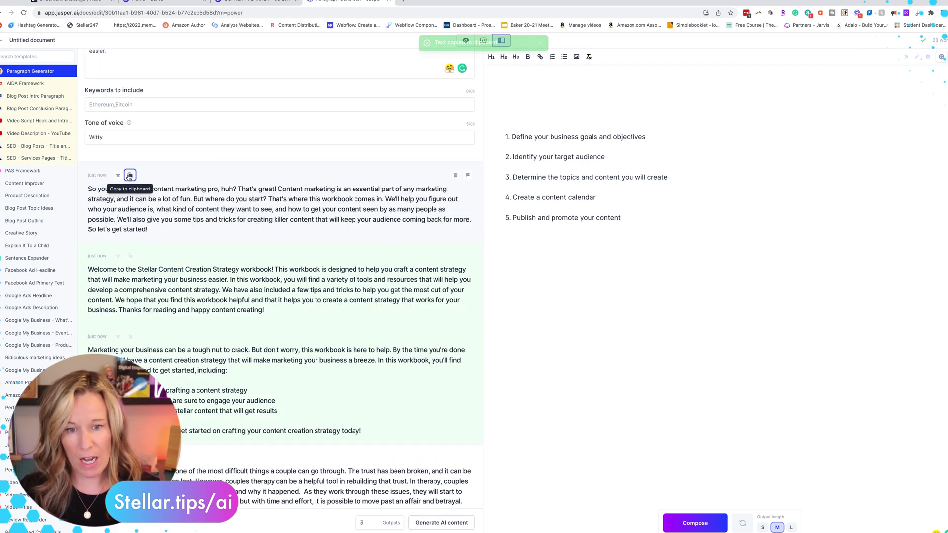
Step: Paste the welcome paragraph over the placeholder under WELCOME and delete the leftover Lorem box
{"action": "left_click", "coordinate": [277, 2]}
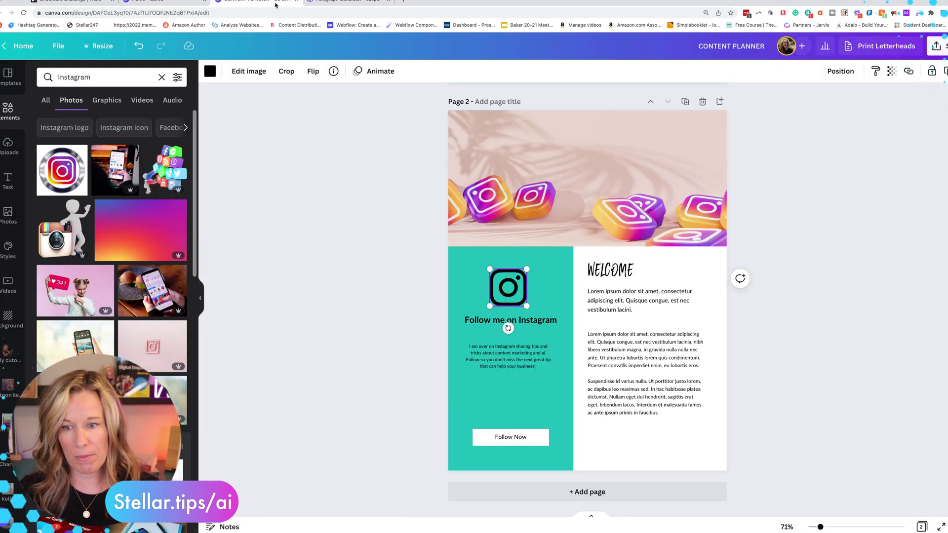
{"action": "double_click", "coordinate": [636, 303]}
{"action": "key", "text": "super+v"}
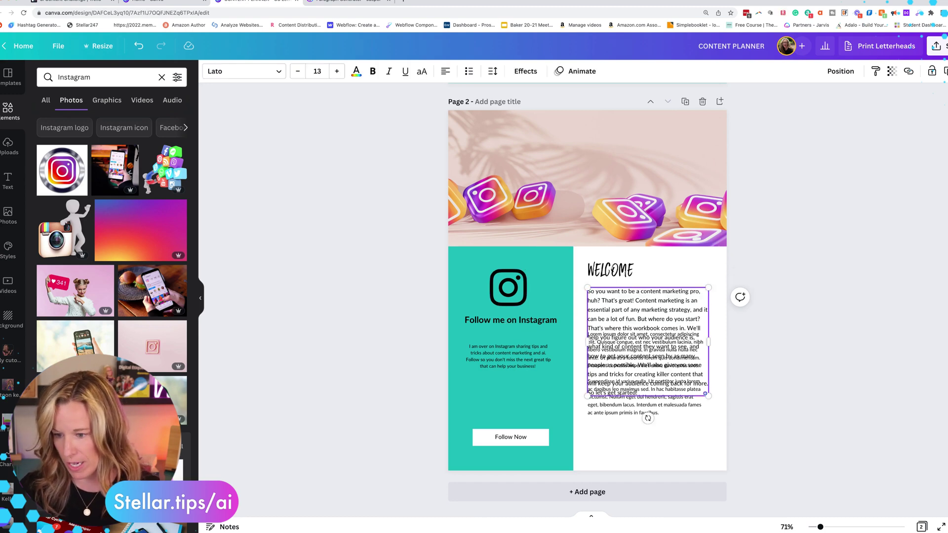
{"action": "left_click", "coordinate": [616, 407]}
{"action": "key", "text": "Delete"}
Step: Split the welcome text into three paragraphs with breaks after 'comes in.' and 'as possible.'
{"action": "left_click", "coordinate": [635, 342]}
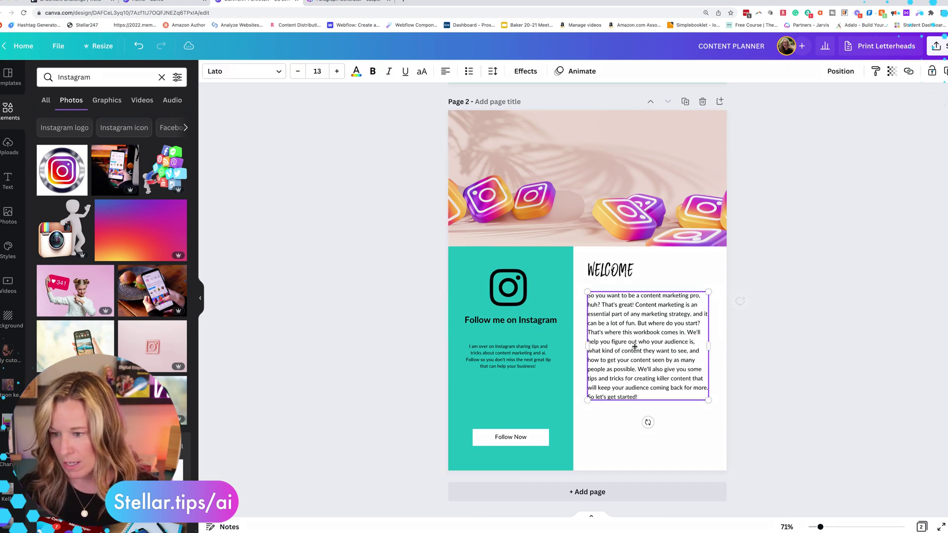
{"action": "key", "text": "Return"}
{"action": "key", "text": "Return"}
{"action": "left_click", "coordinate": [637, 378]}
{"action": "key", "text": "Return"}
{"action": "key", "text": "Return"}
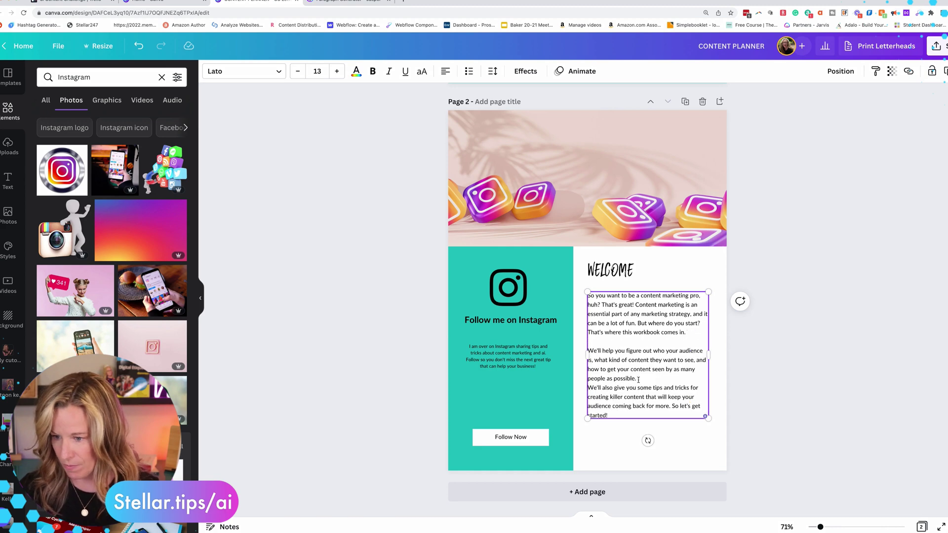
{"action": "left_click", "coordinate": [823, 387]}
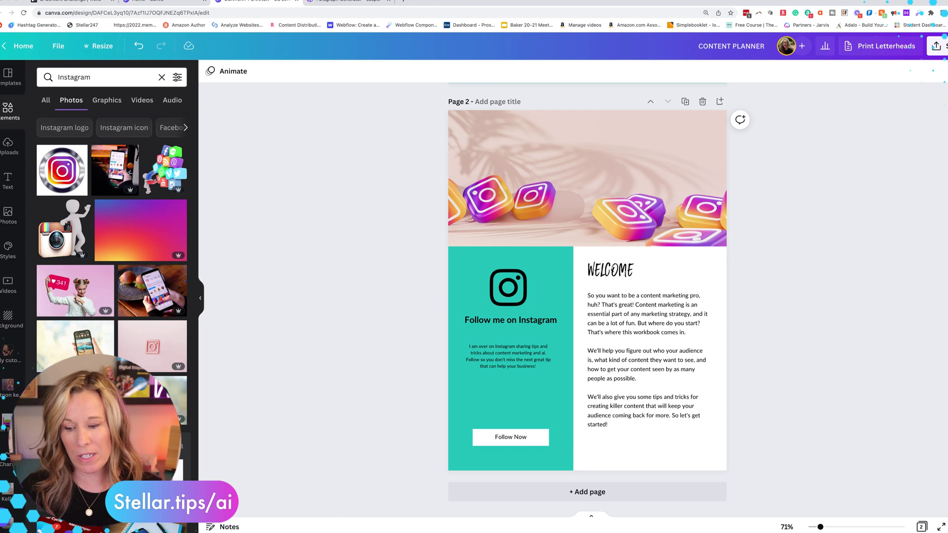
Step: Add page 3 and fill it with the Journal & Planner Toolkit's '01 / TOPIC TITLE HERE' page
{"action": "left_click", "coordinate": [605, 492]}
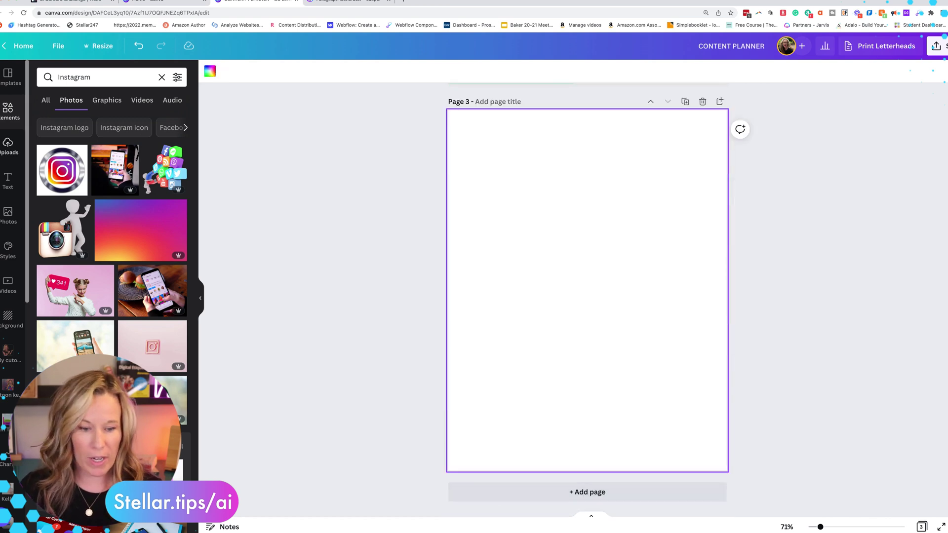
{"action": "scroll", "coordinate": [9, 215], "scroll_direction": "down", "scroll_amount": 10}
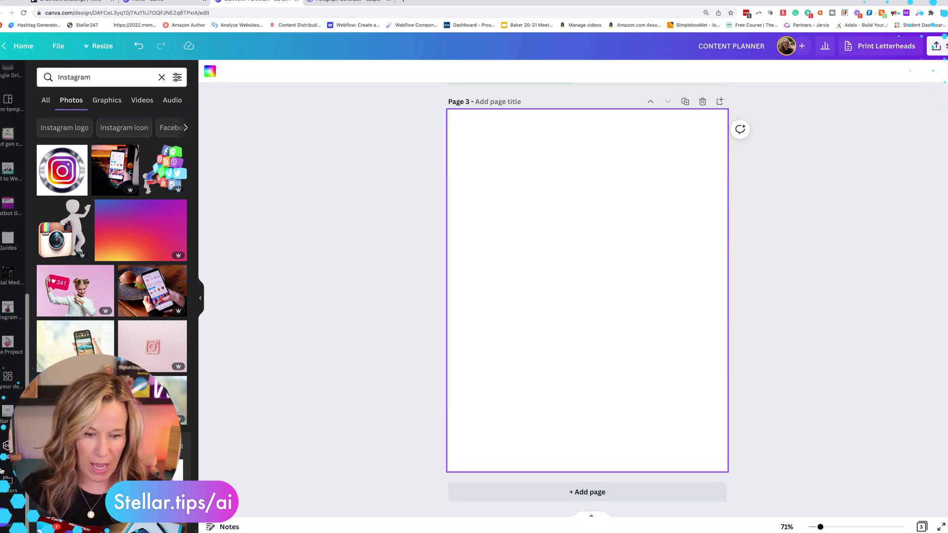
{"action": "left_click", "coordinate": [8, 377]}
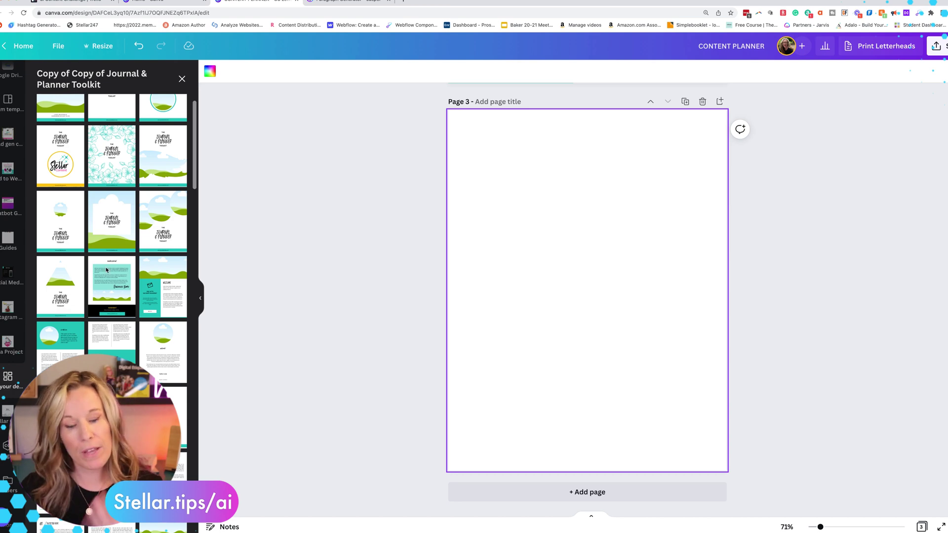
{"action": "scroll", "coordinate": [106, 270], "scroll_direction": "down", "scroll_amount": 10}
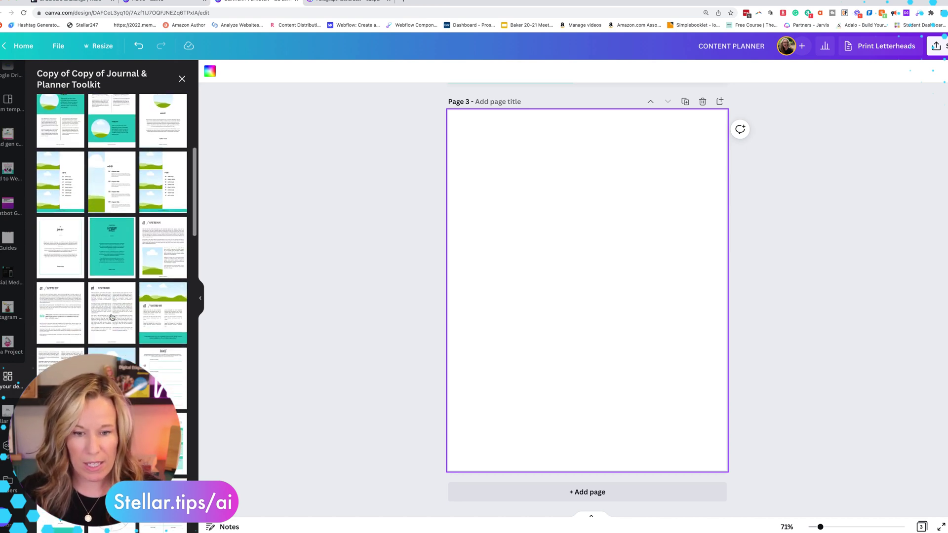
{"action": "scroll", "coordinate": [112, 317], "scroll_direction": "down", "scroll_amount": 2}
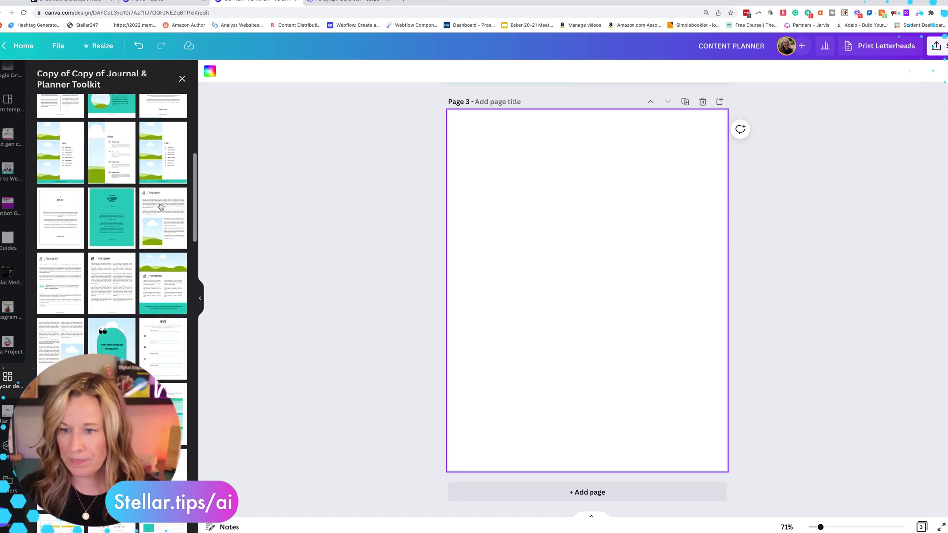
{"action": "left_click_drag", "start_coordinate": [161, 206], "coordinate": [554, 239]}
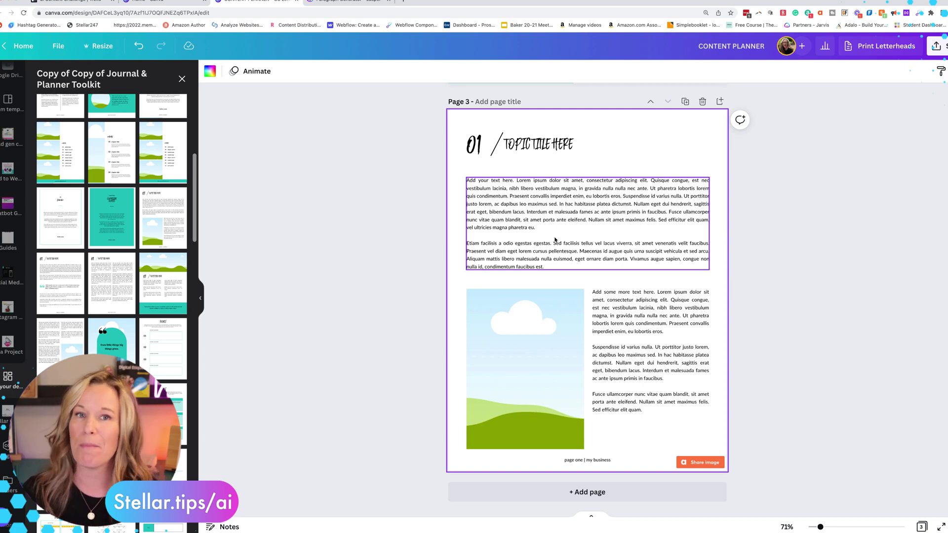
Step: Paste the first outline item as the topic title on Canva planner page 3
{"action": "left_click", "coordinate": [346, 2]}
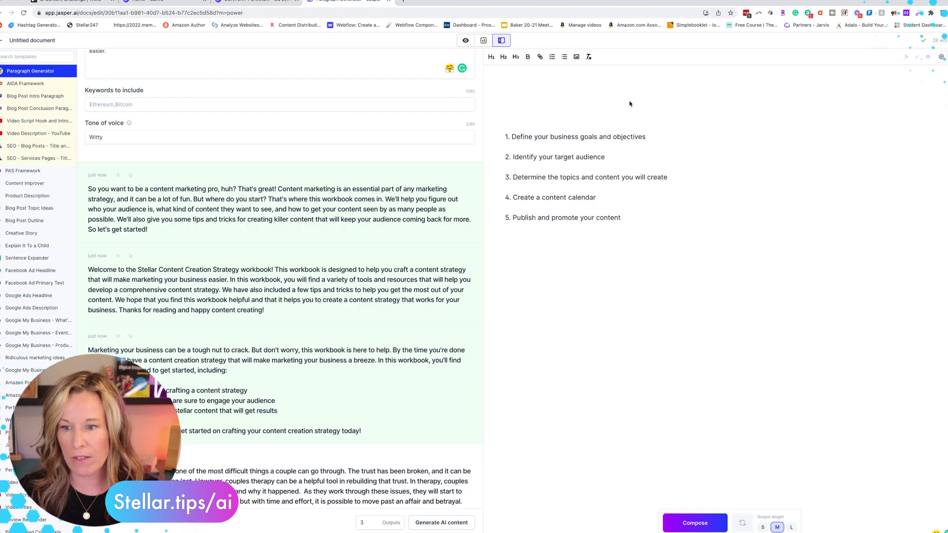
{"action": "mouse_move", "coordinate": [657, 139]}
{"action": "left_mouse_down"}
{"action": "mouse_move", "coordinate": [507, 137]}
{"action": "mouse_move", "coordinate": [658, 135]}
{"action": "left_mouse_up"}
{"action": "left_click", "coordinate": [512, 136]}
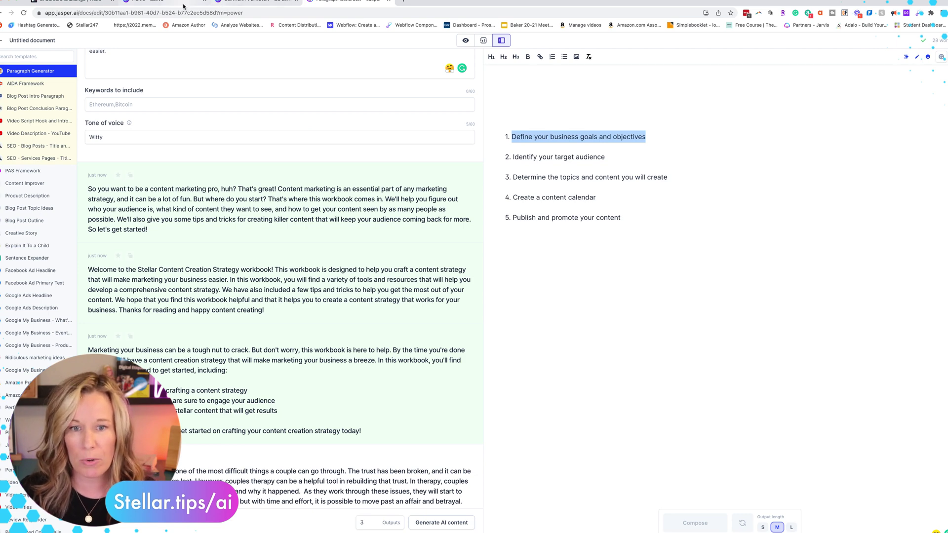
{"action": "left_click", "coordinate": [257, 2]}
{"action": "left_click", "coordinate": [528, 143]}
{"action": "left_click", "coordinate": [528, 143]}
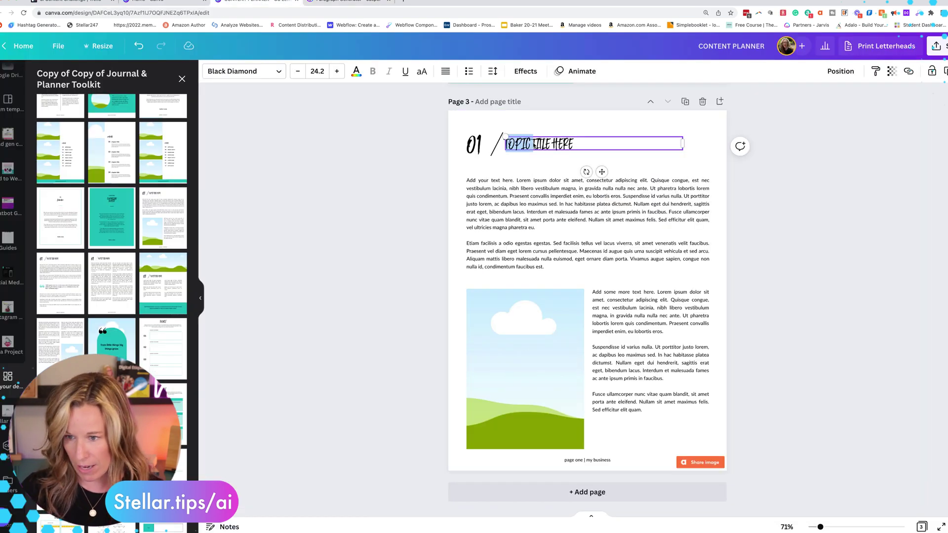
{"action": "key", "text": "ctrl+v"}
{"action": "left_click", "coordinate": [622, 228]}
Step: Set the paragraph topic to the first outline item plus 'is the first step when creating a content marketing strategy.'
{"action": "left_click", "coordinate": [345, 2]}
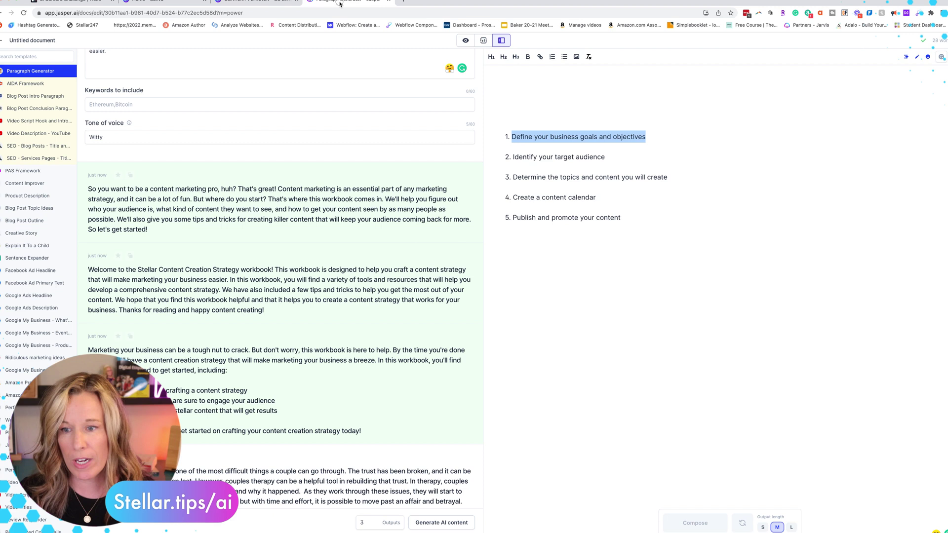
{"action": "left_click", "coordinate": [668, 135]}
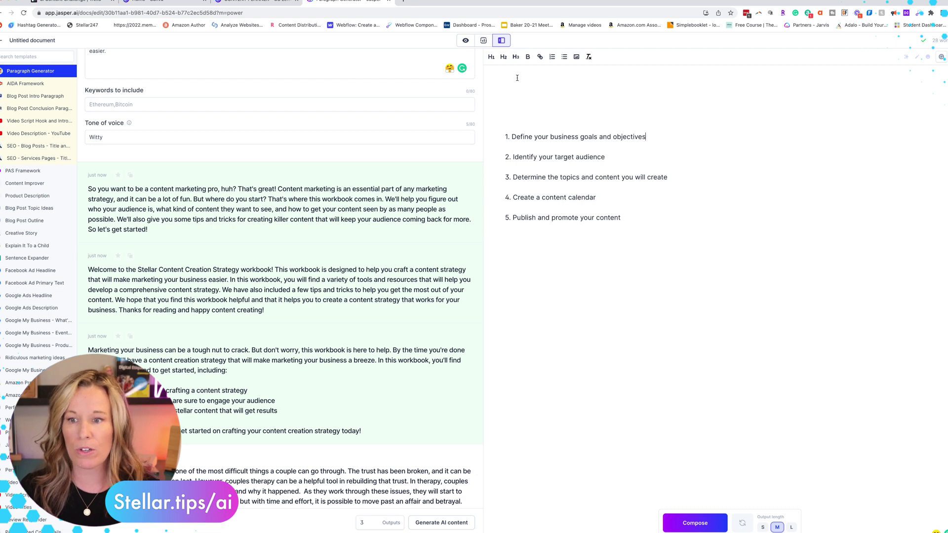
{"action": "scroll", "coordinate": [212, 133], "scroll_direction": "up", "scroll_amount": 2}
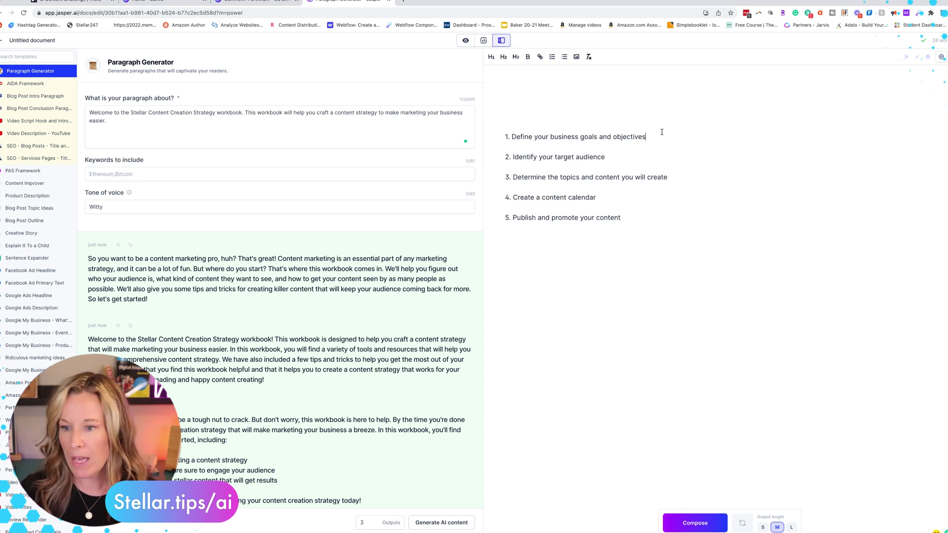
{"action": "left_click_drag", "start_coordinate": [650, 137], "coordinate": [513, 135]}
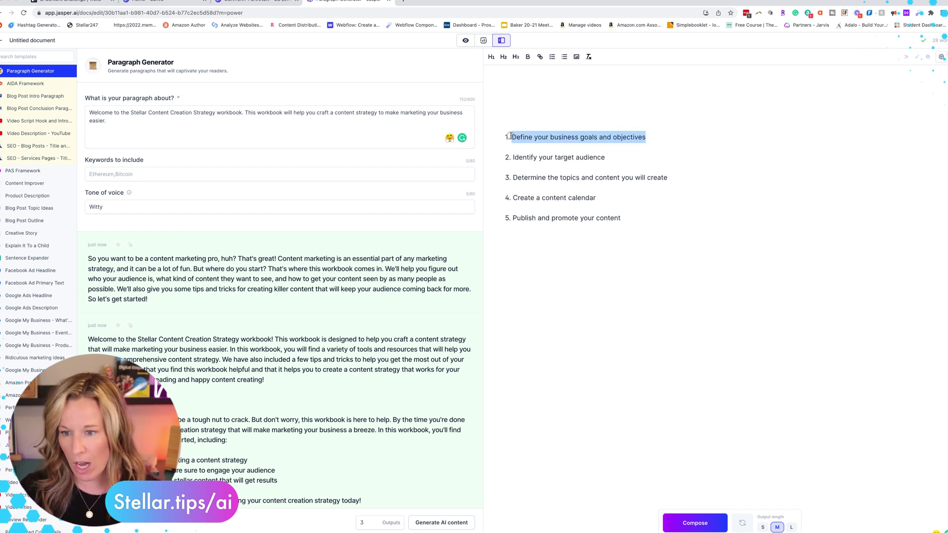
{"action": "triple_click", "coordinate": [254, 113]}
{"action": "key", "text": "super+v"}
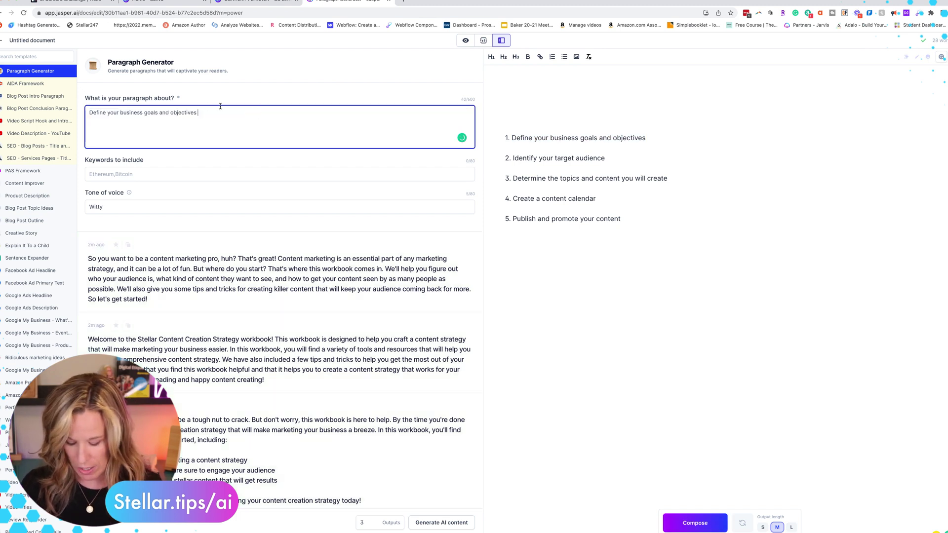
{"action": "type", "text": "is the first s"}
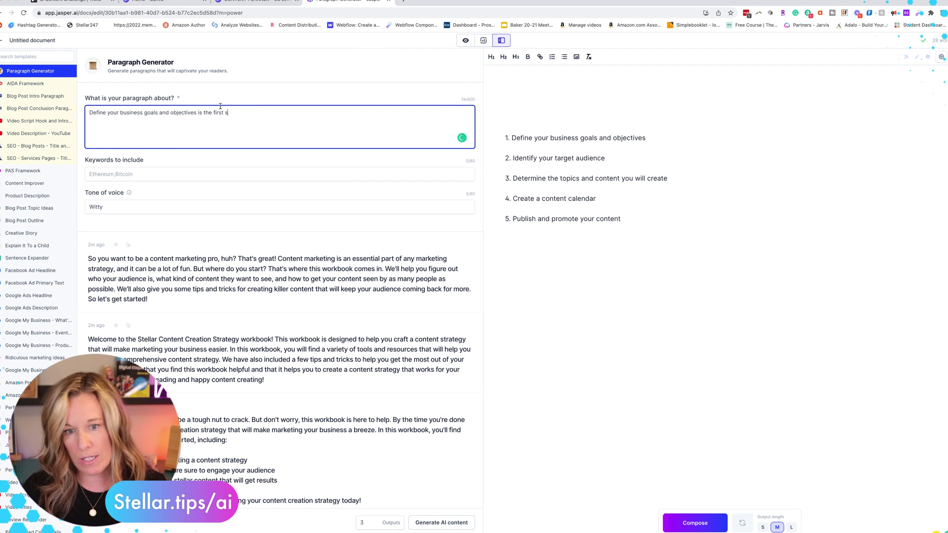
{"action": "type", "text": "tep when creati"}
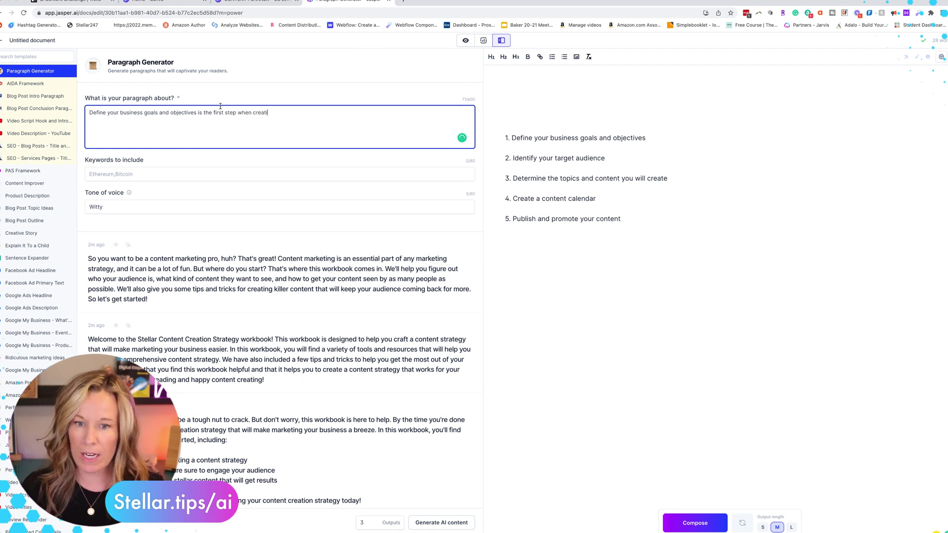
{"action": "type", "text": "ng a co"}
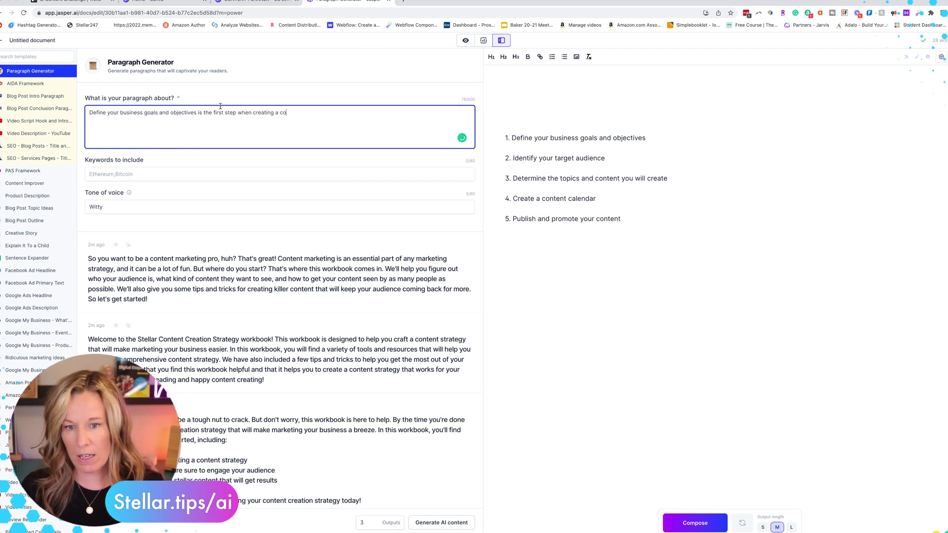
{"action": "type", "text": "ntent marketing s"}
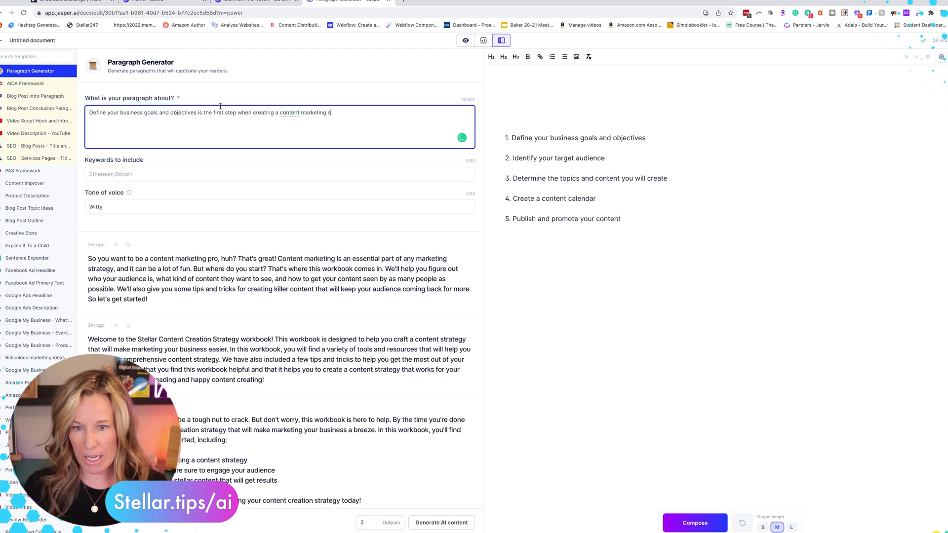
{"action": "type", "text": "trategy."}
Step: Accept the 'Defining' grammar fix, generate paragraphs, and open the first result in full
{"action": "mouse_move", "coordinate": [97, 114]}
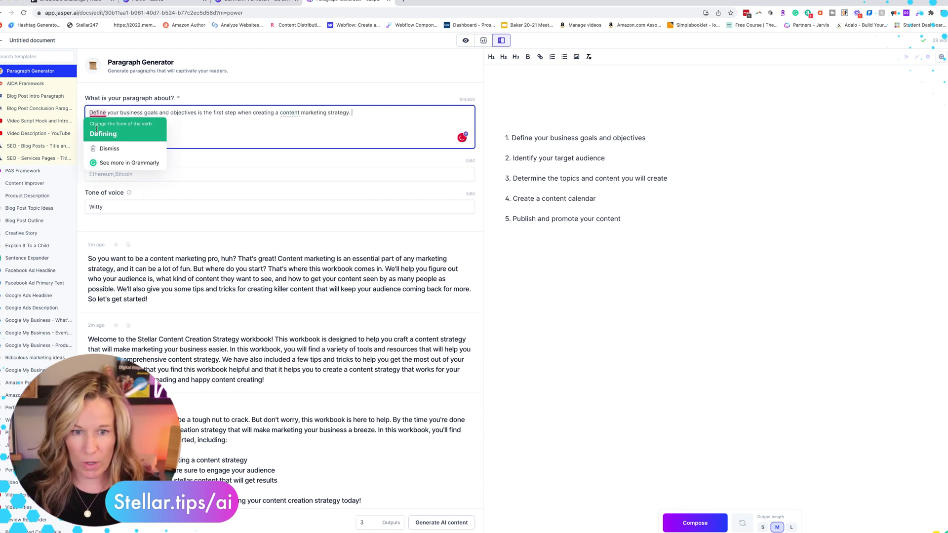
{"action": "left_click", "coordinate": [97, 130]}
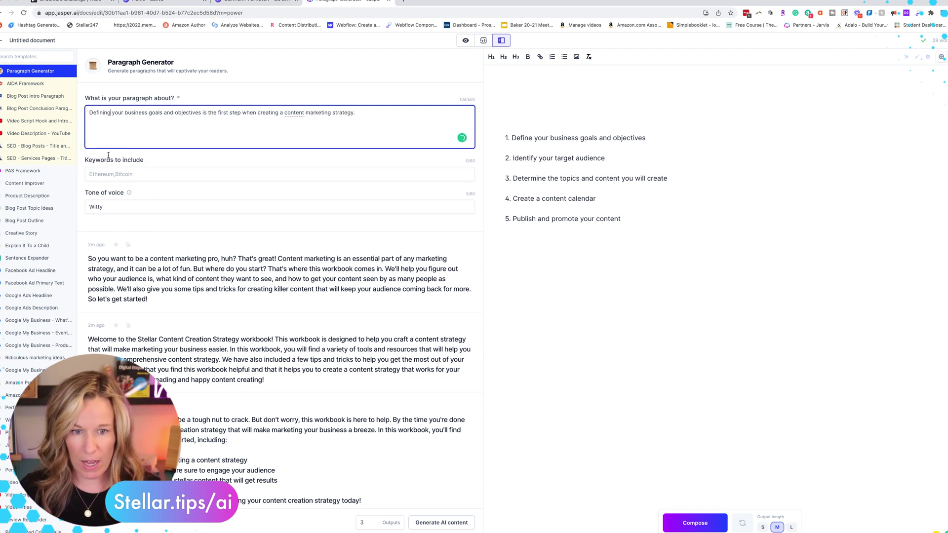
{"action": "left_click", "coordinate": [445, 527]}
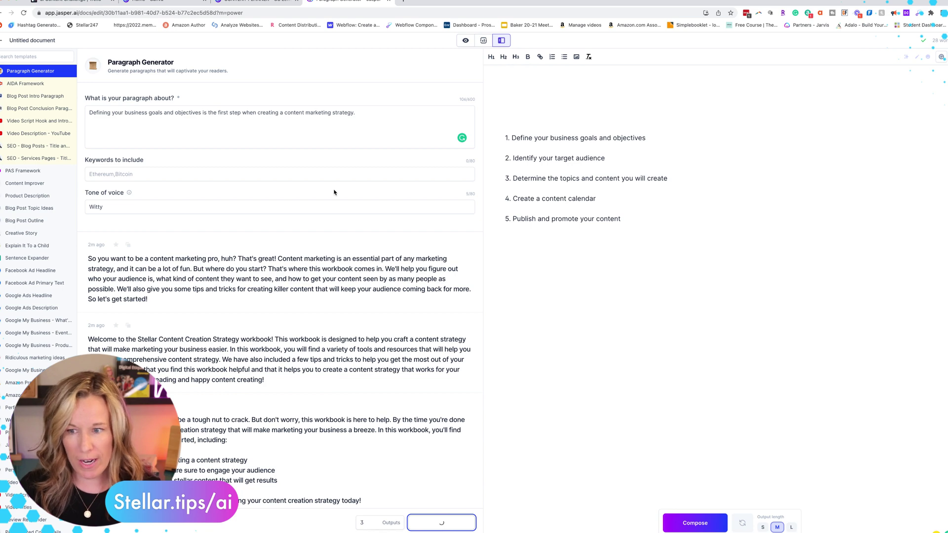
{"action": "left_click", "coordinate": [363, 224]}
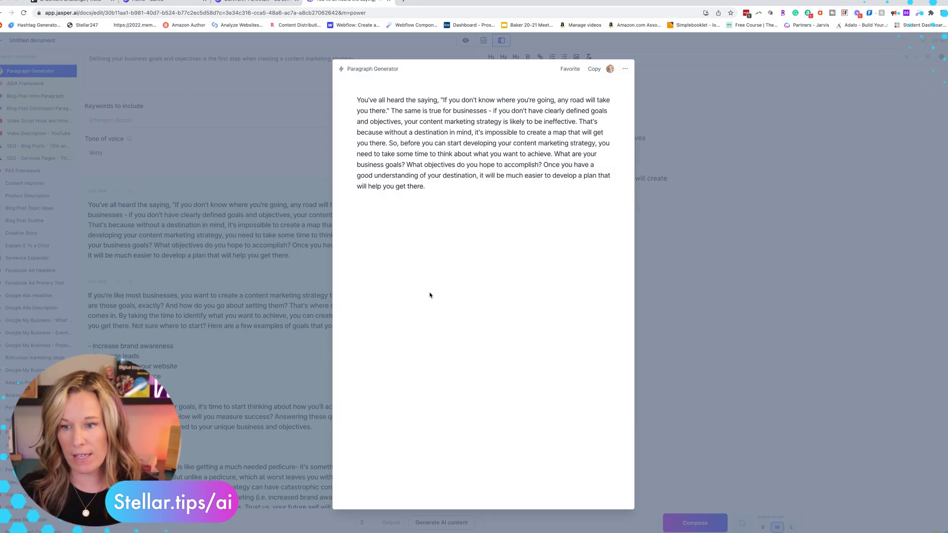
Step: Paste the 'You've all heard the saying' paragraph under item 1 and add the comma after 'because'
{"action": "left_click", "coordinate": [594, 70]}
{"action": "left_click", "coordinate": [654, 89]}
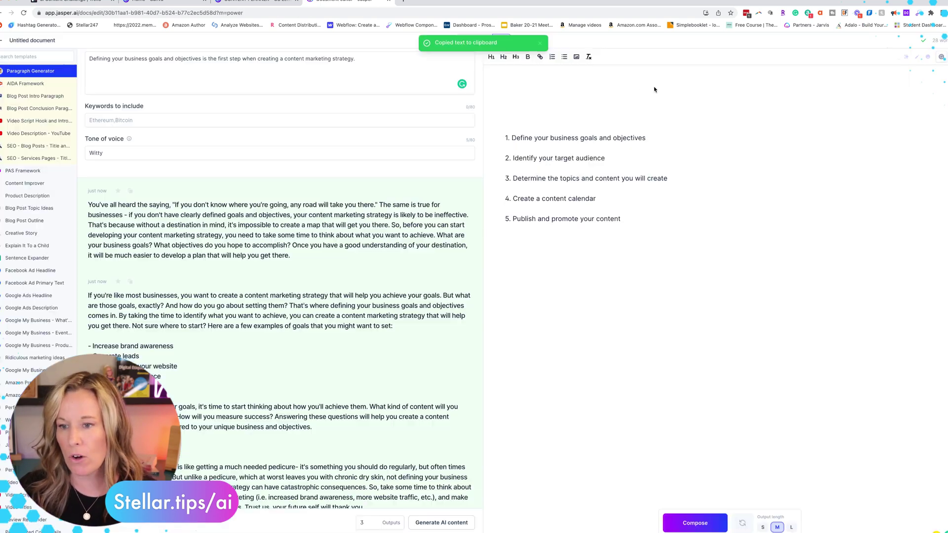
{"action": "left_click", "coordinate": [653, 137]}
{"action": "key", "text": "Return"}
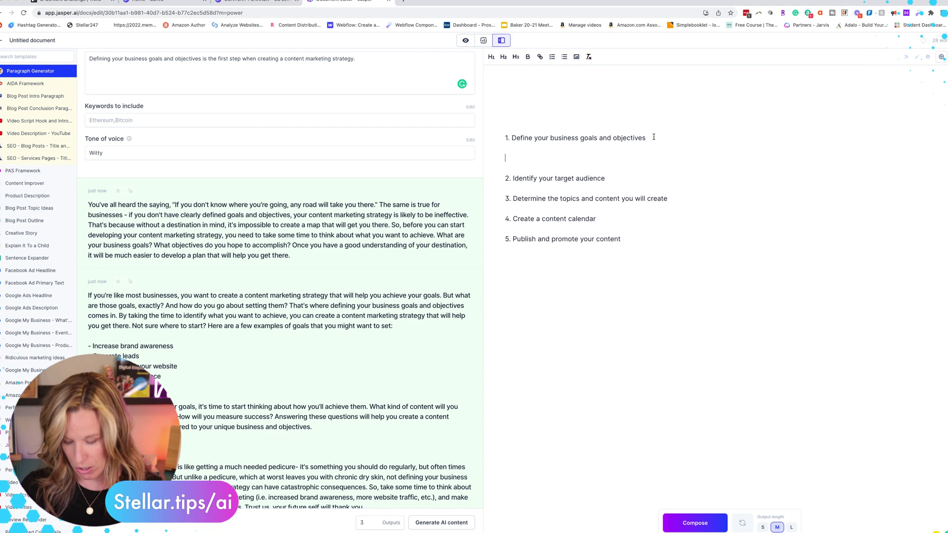
{"action": "key", "text": "super+v"}
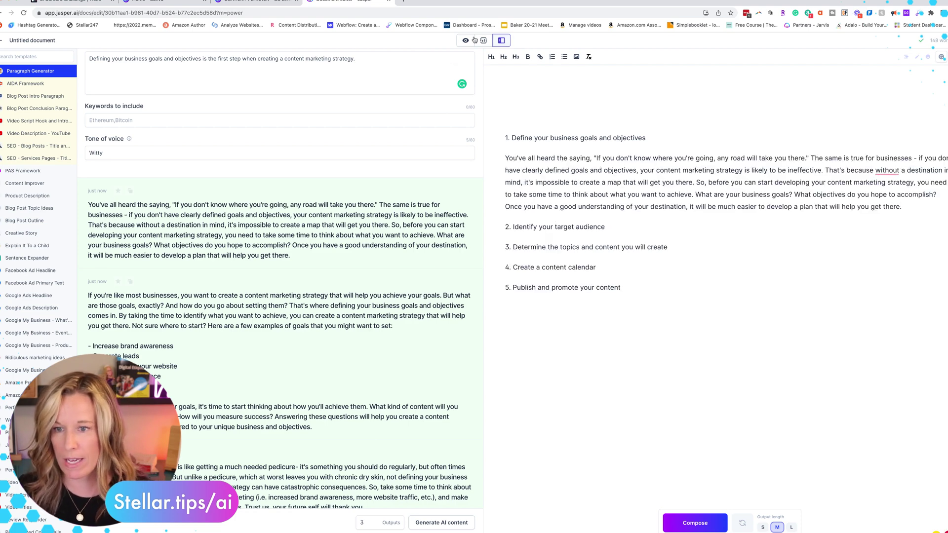
{"action": "left_click", "coordinate": [469, 41]}
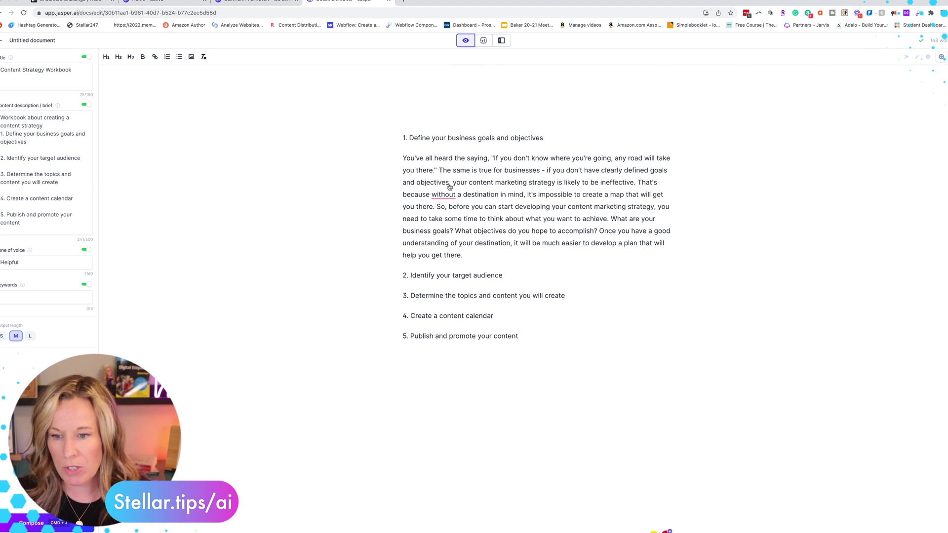
{"action": "mouse_move", "coordinate": [447, 195]}
{"action": "left_click", "coordinate": [447, 217]}
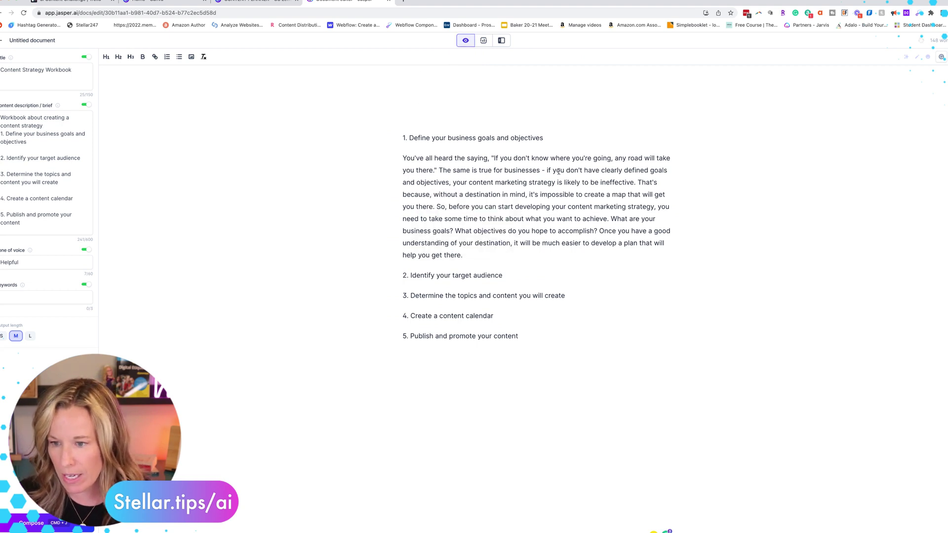
Step: Split the paragraph at 'So, before…' and have Jasper answer how to define business goals and objectives
{"action": "left_click", "coordinate": [435, 206]}
{"action": "key", "text": "Return"}
{"action": "left_click", "coordinate": [480, 272]}
{"action": "key", "text": "Return"}
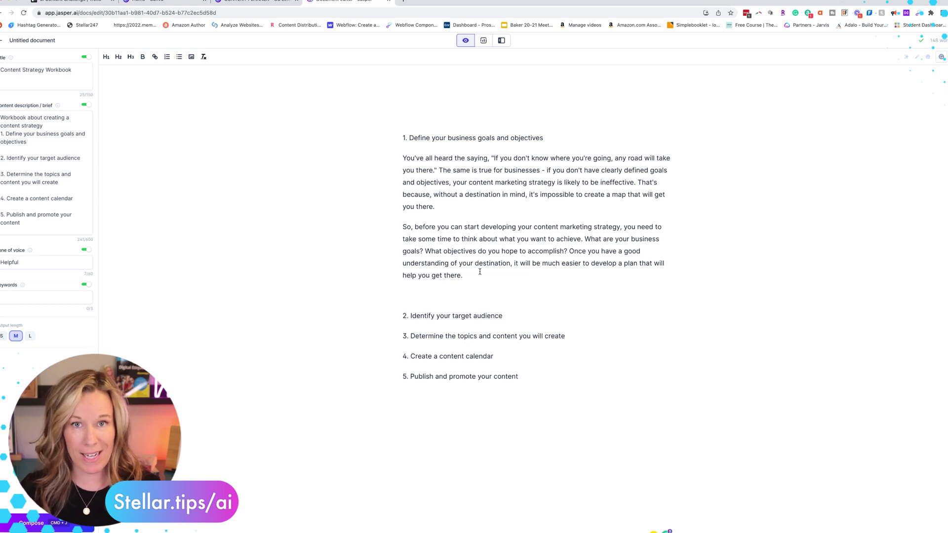
{"action": "type", "text": "Anwer the question how do I define my goals and objectives for my business"}
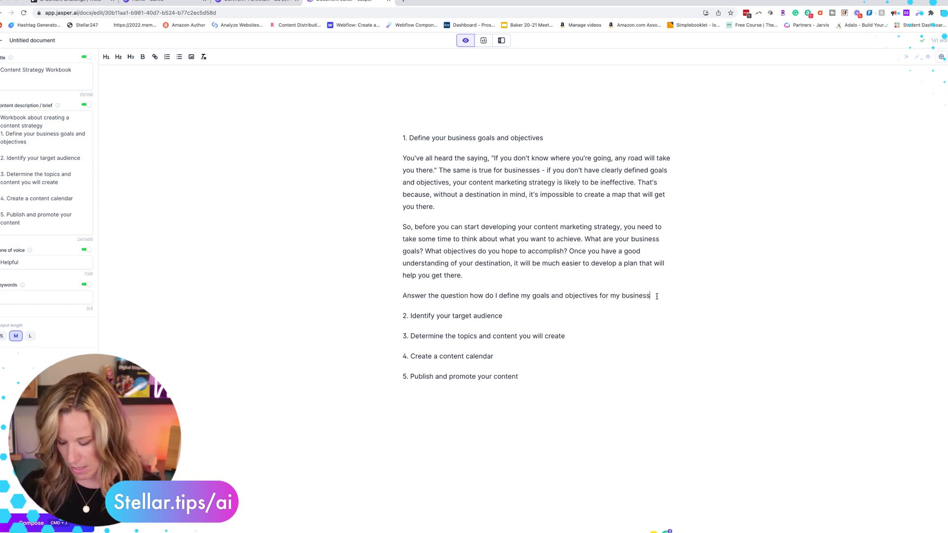
{"action": "triple_click", "coordinate": [657, 296]}
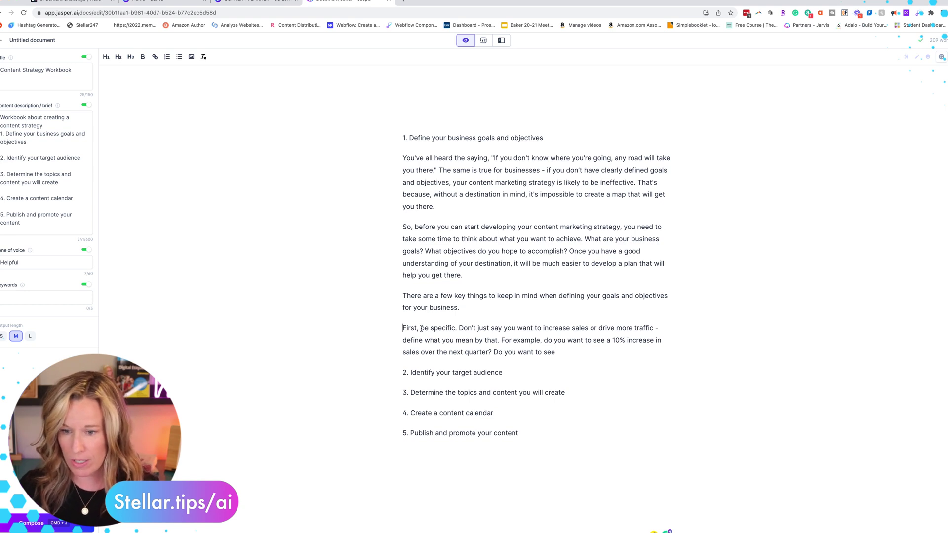
Step: Make 'First, be specific.' a separate H3 subheading and turn item 1 into an H2 heading
{"action": "left_click", "coordinate": [458, 327]}
{"action": "key", "text": "Return"}
{"action": "triple_click", "coordinate": [442, 329]}
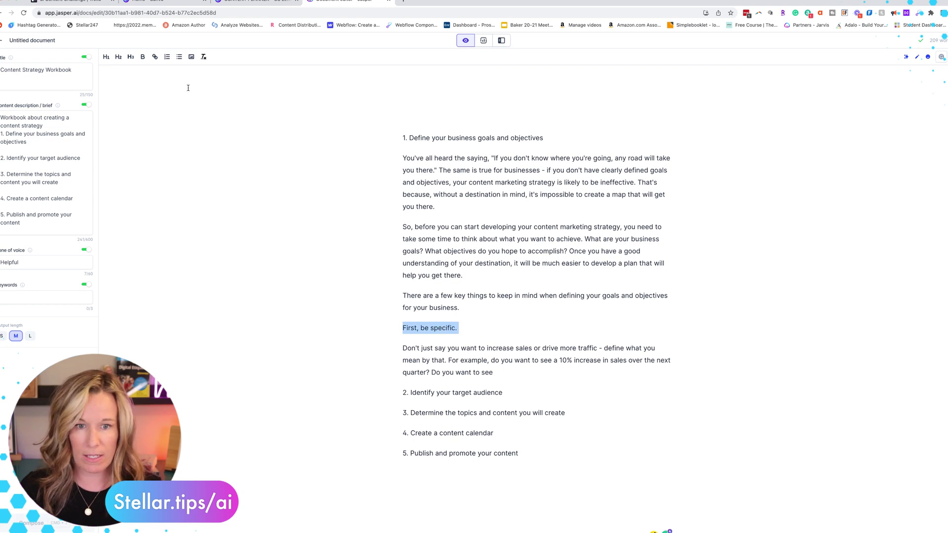
{"action": "left_click", "coordinate": [130, 56]}
{"action": "double_click", "coordinate": [417, 137]}
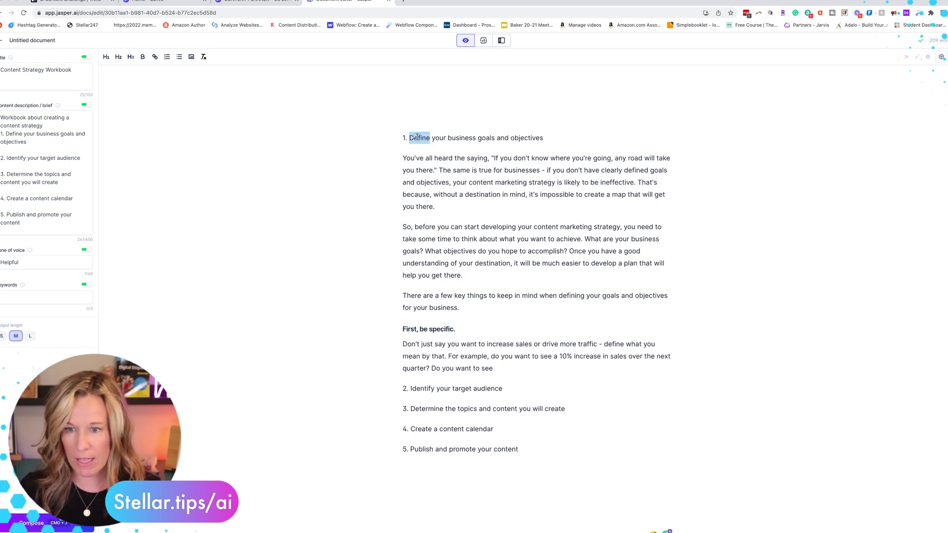
{"action": "triple_click", "coordinate": [417, 138]}
{"action": "key", "text": "super+alt+2"}
{"action": "scroll", "coordinate": [472, 294], "scroll_direction": "down", "scroll_amount": 1}
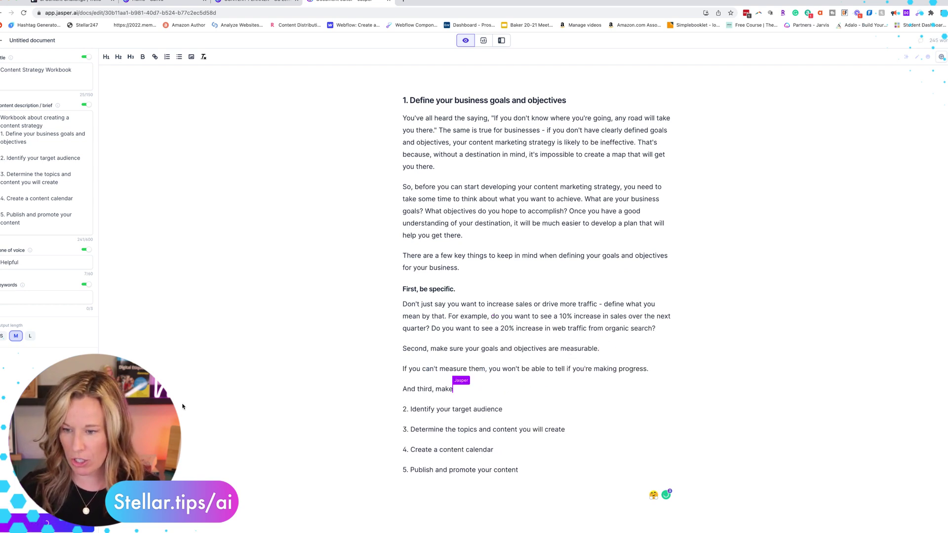
Step: Make 'Second, make sure…' an H3 and have Jasper answer 'how do I measure my goals'
{"action": "triple_click", "coordinate": [498, 349]}
{"action": "left_click", "coordinate": [130, 56]}
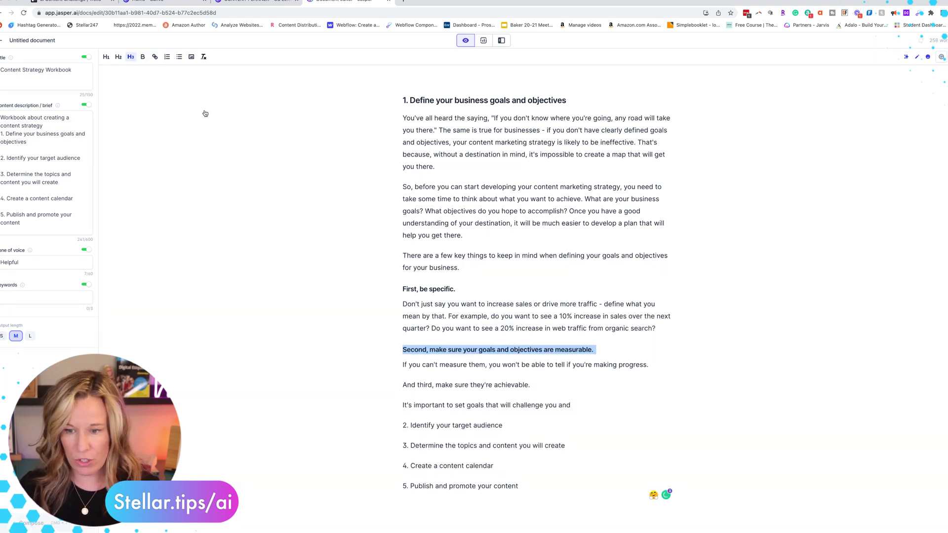
{"action": "left_click", "coordinate": [425, 380]}
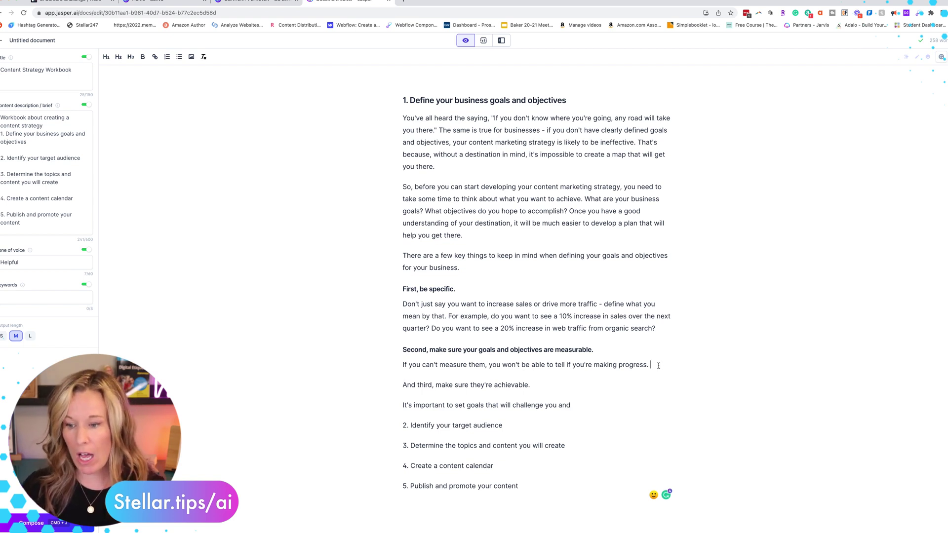
{"action": "key", "text": "Return"}
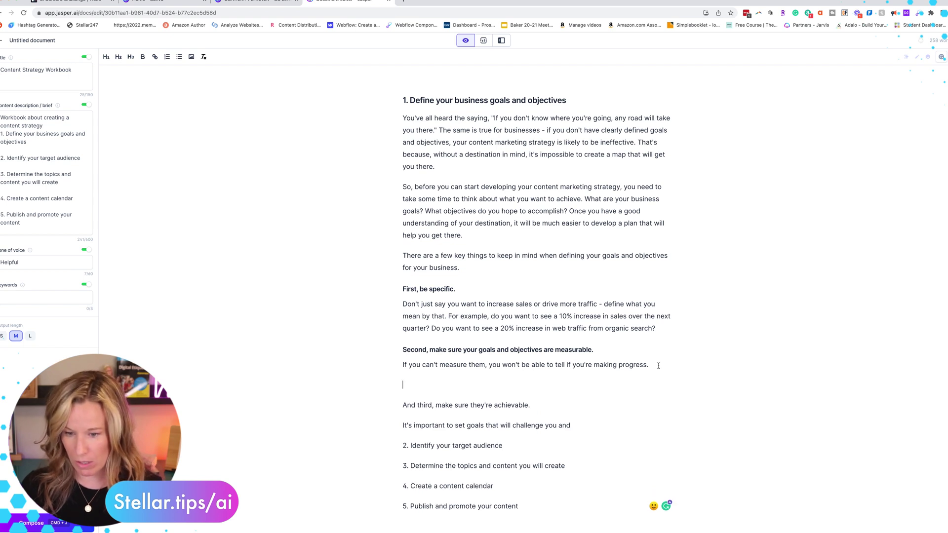
{"action": "type", "text": "Answer the"}
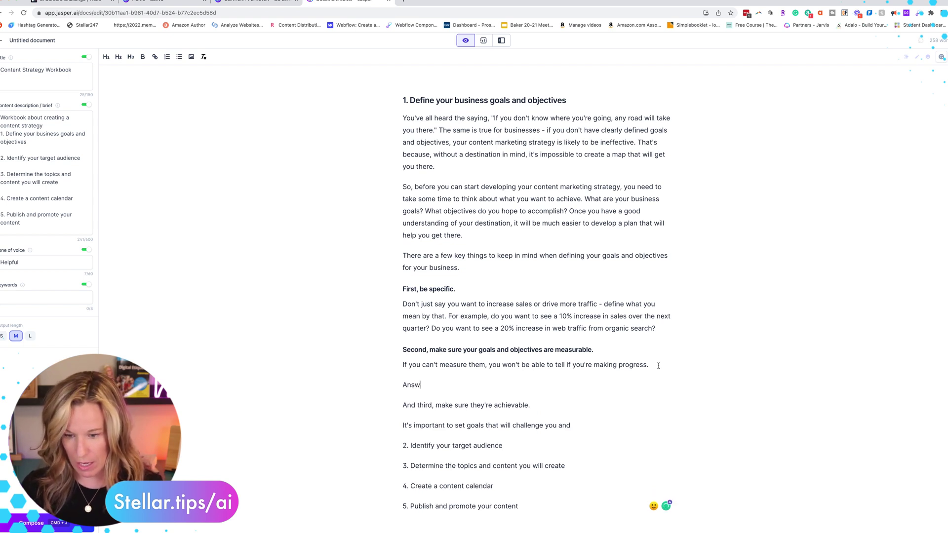
{"action": "type", "text": " question "}
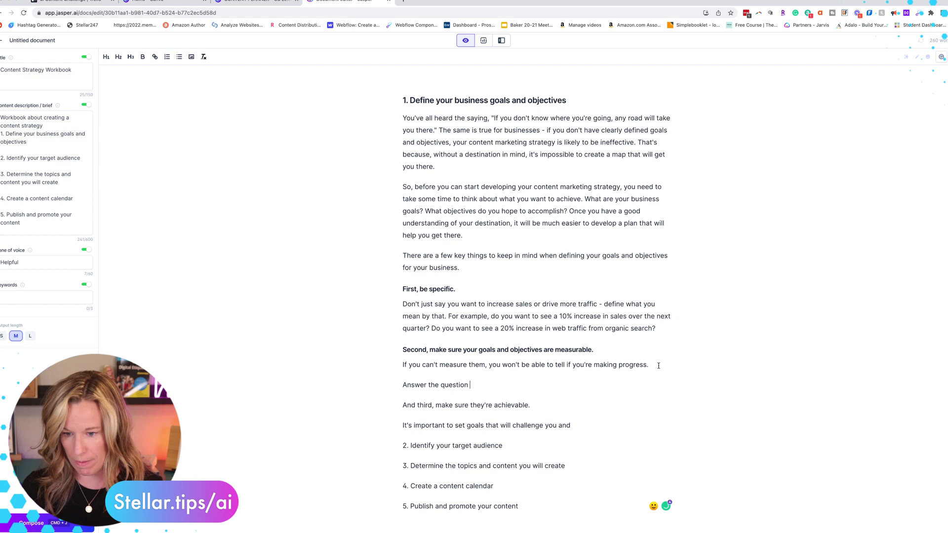
{"action": "type", "text": "how do I mea"}
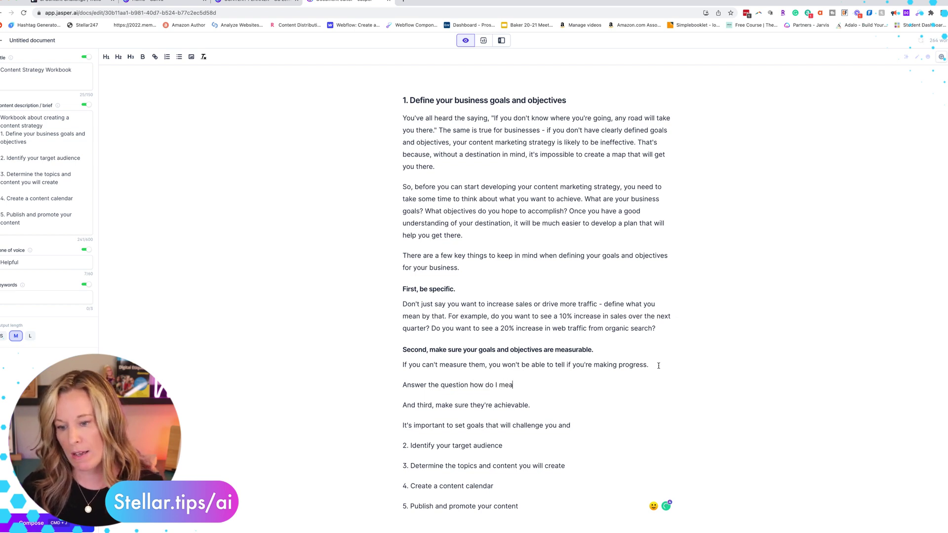
{"action": "type", "text": "sure my goals"}
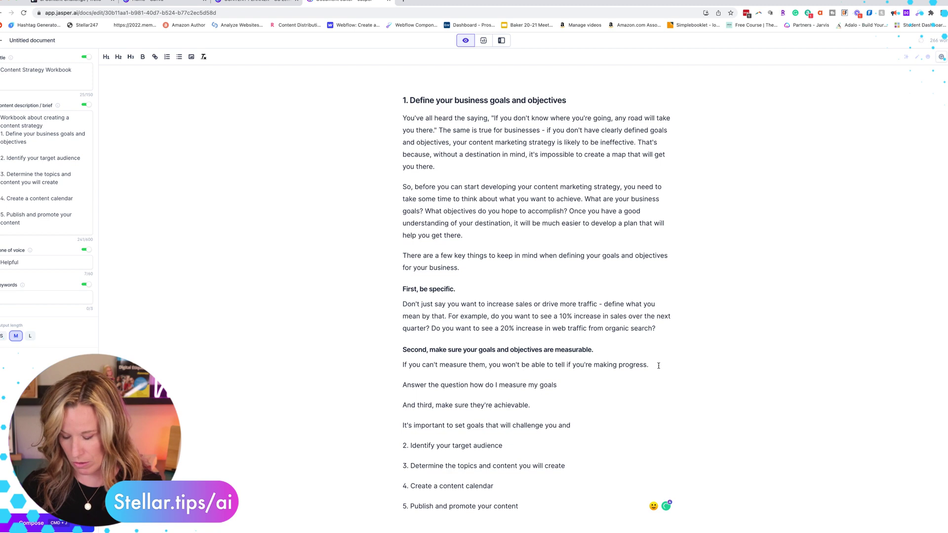
{"action": "key", "text": "super+j"}
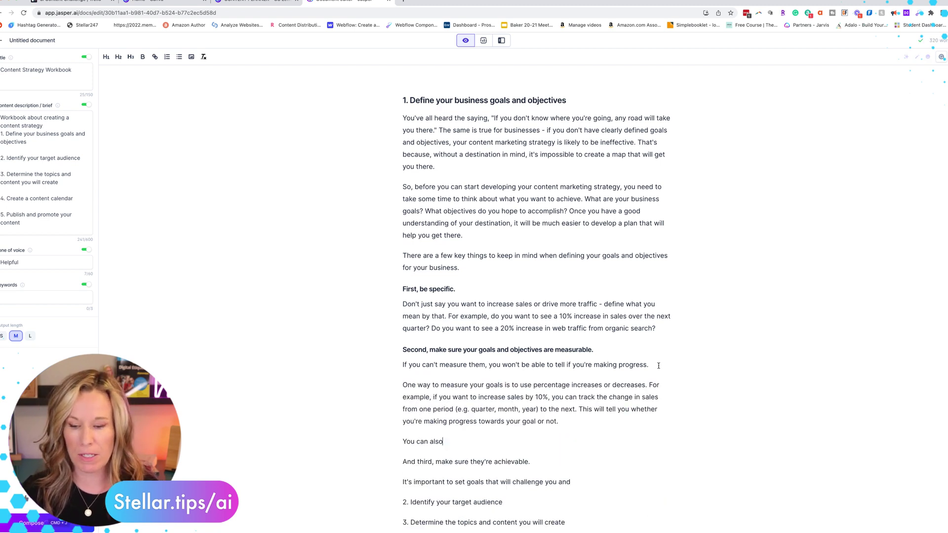
Step: Keep 'One way' as its own paragraph and have Jasper complete the 'You can also' paragraph
{"action": "left_click", "coordinate": [405, 385]}
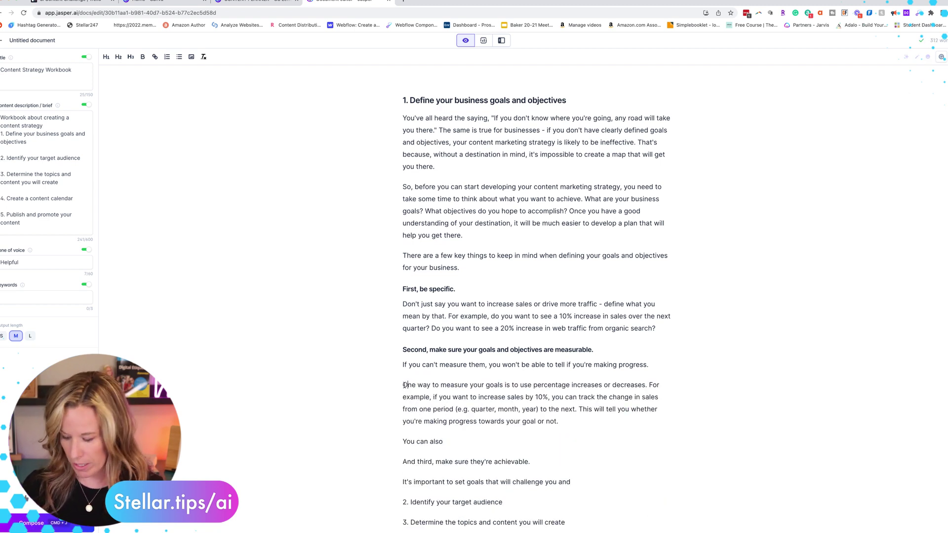
{"action": "key", "text": "BackSpace"}
{"action": "key", "text": "Return"}
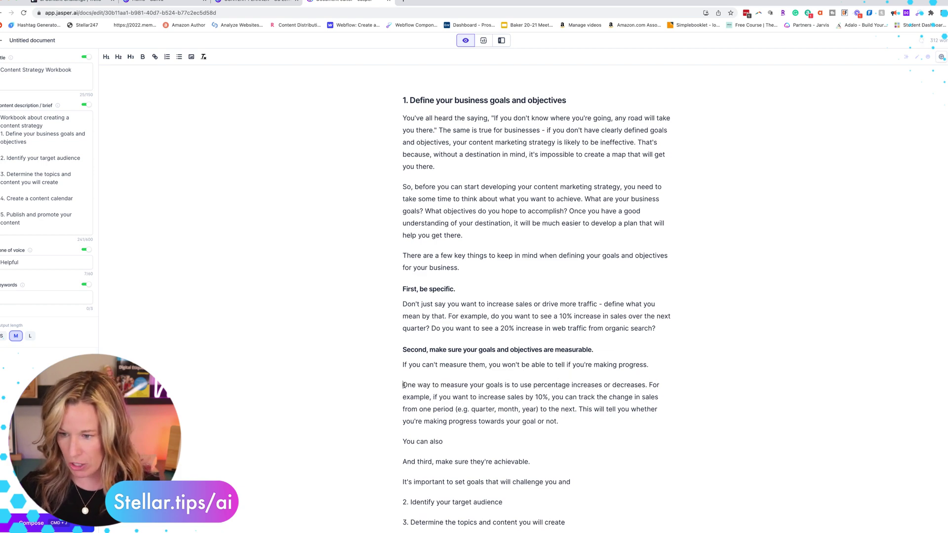
{"action": "scroll", "coordinate": [488, 396], "scroll_direction": "down", "scroll_amount": 1}
{"action": "key", "text": "super+j"}
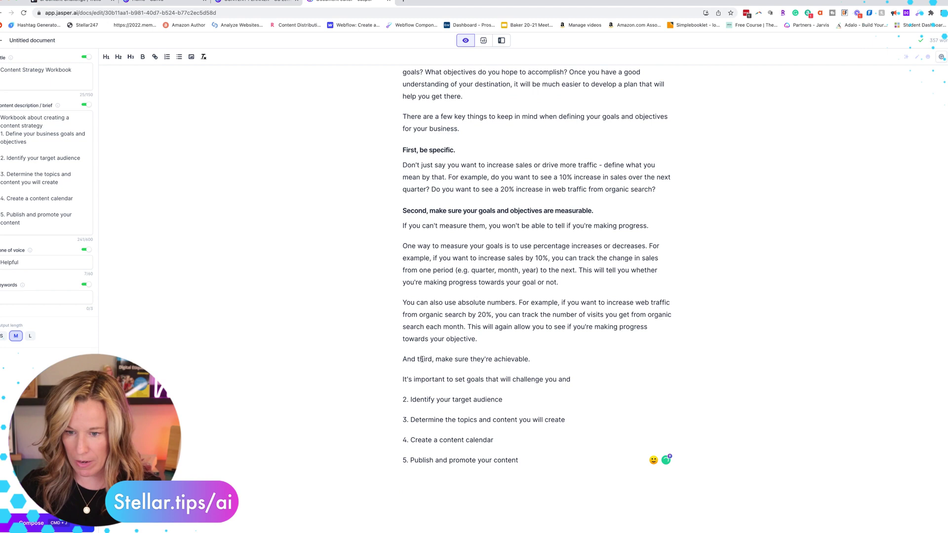
Step: Have Jasper write on after 'achievable.' and make that 'And third' line an H3 subheading
{"action": "triple_click", "coordinate": [421, 358]}
{"action": "left_click", "coordinate": [537, 359]}
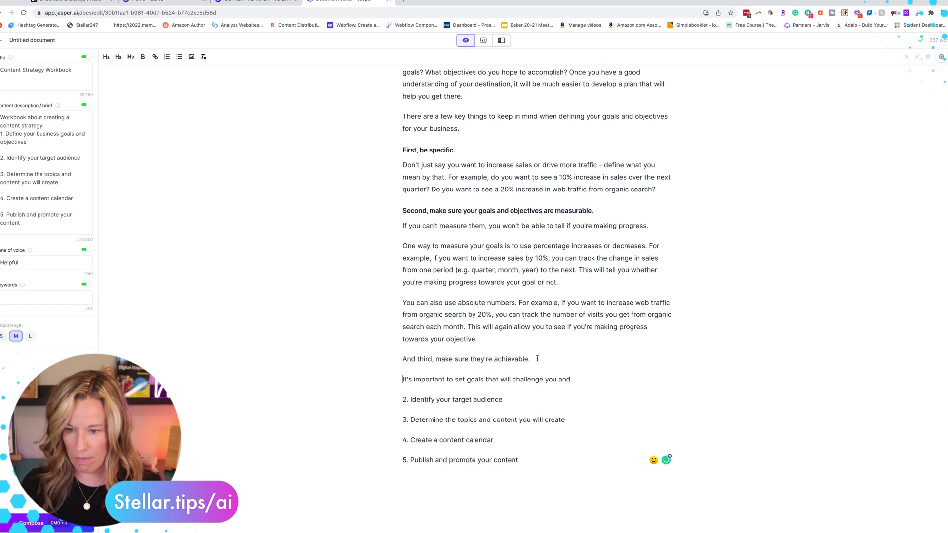
{"action": "key", "text": "Left"}
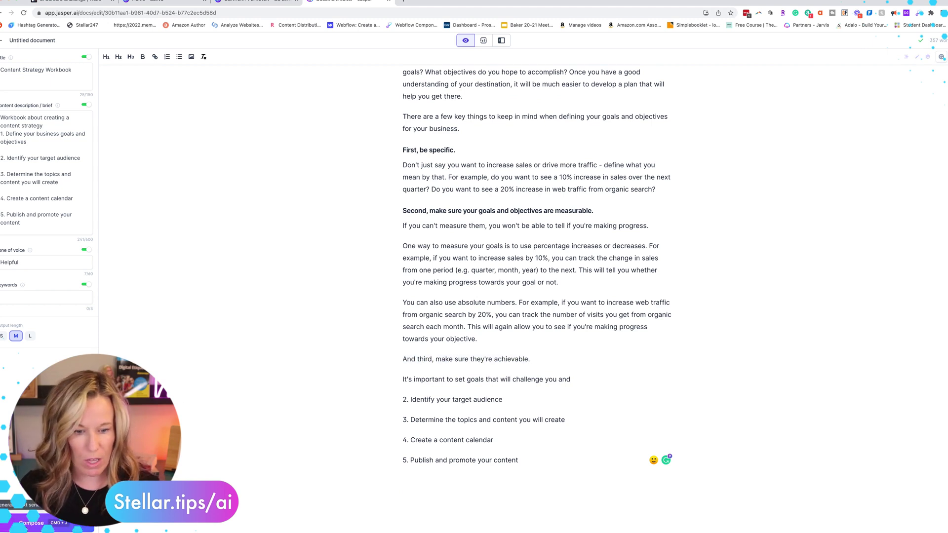
{"action": "key", "text": "super+j"}
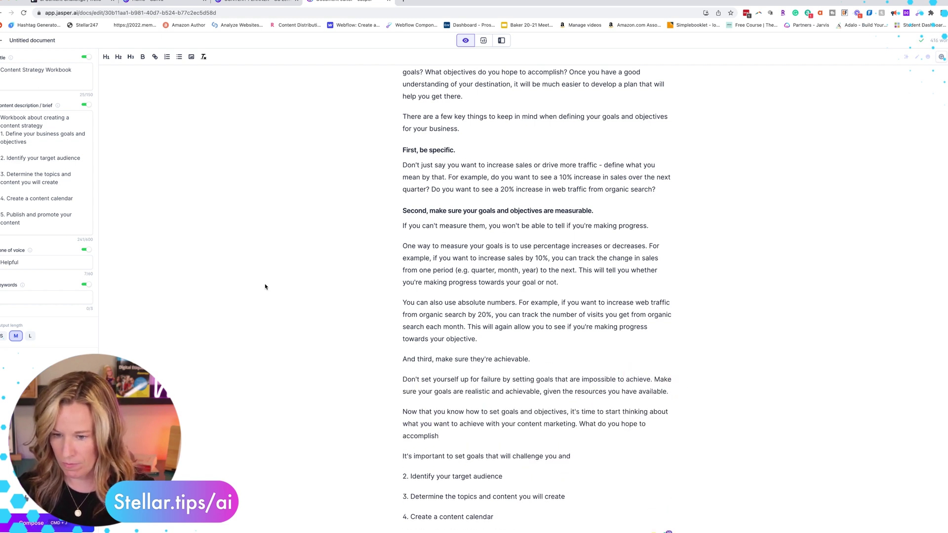
{"action": "triple_click", "coordinate": [450, 359]}
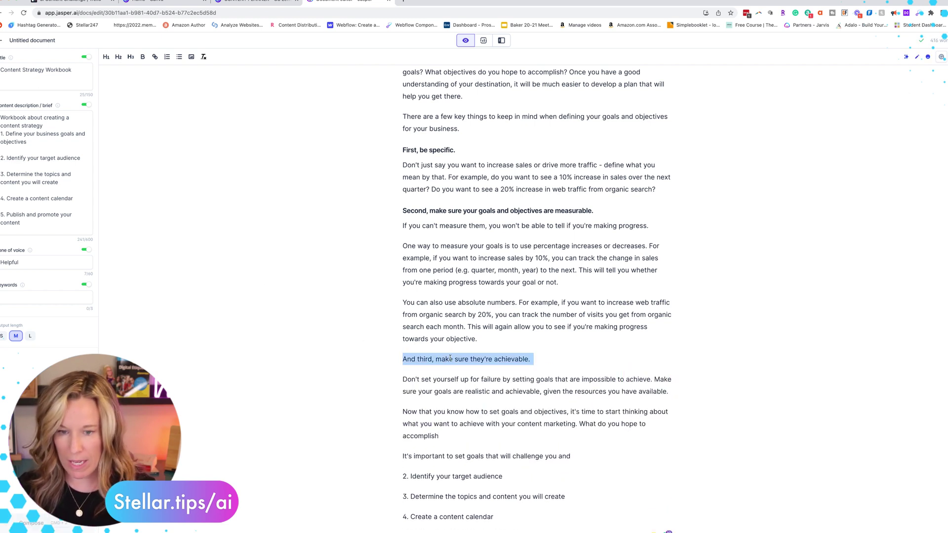
{"action": "left_click", "coordinate": [131, 57]}
{"action": "scroll", "coordinate": [457, 376], "scroll_direction": "down", "scroll_amount": 2}
Step: Have Jasper continue after 'accomplish' and bold the 'Some common goals' list intro
{"action": "left_click", "coordinate": [457, 375]}
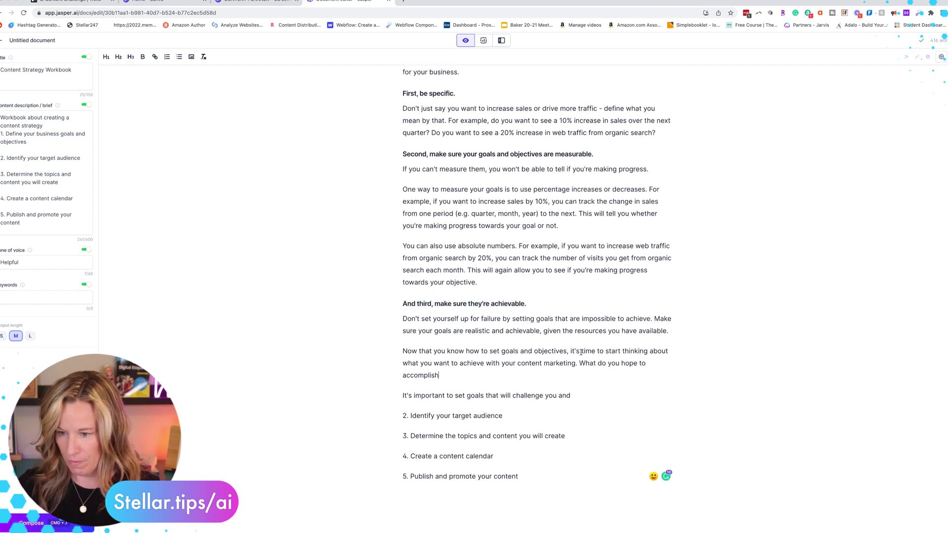
{"action": "left_click", "coordinate": [33, 523]}
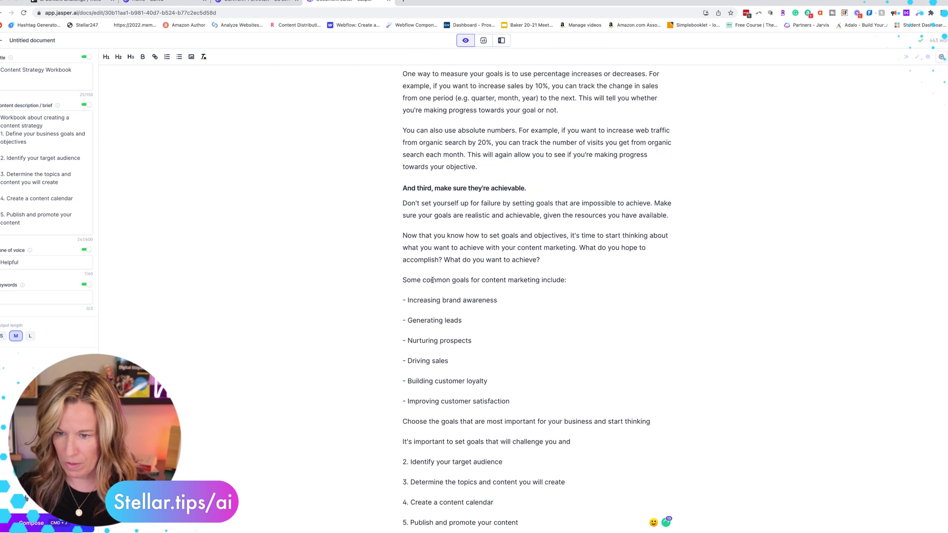
{"action": "triple_click", "coordinate": [433, 280]}
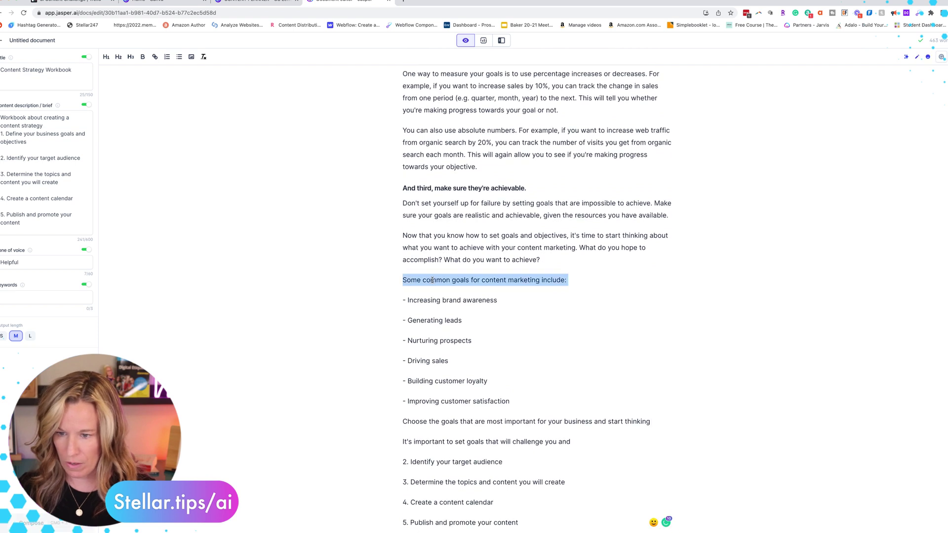
{"action": "left_click", "coordinate": [143, 57]}
{"action": "scroll", "coordinate": [514, 298], "scroll_direction": "down", "scroll_amount": 3}
{"action": "scroll", "coordinate": [514, 298], "scroll_direction": "down", "scroll_amount": 1}
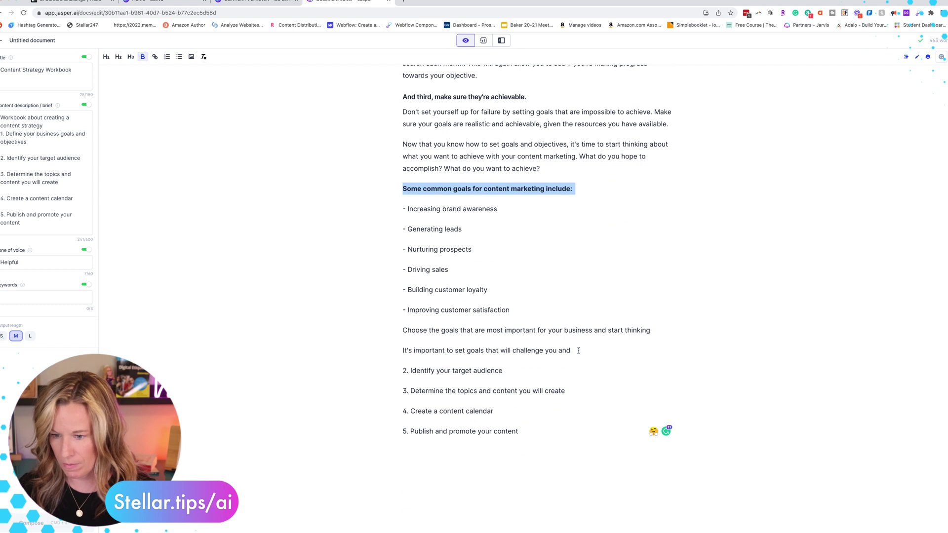
Step: Have Jasper continue after 'challenge you and', then add blank lines before the leftover outline
{"action": "left_click", "coordinate": [667, 325]}
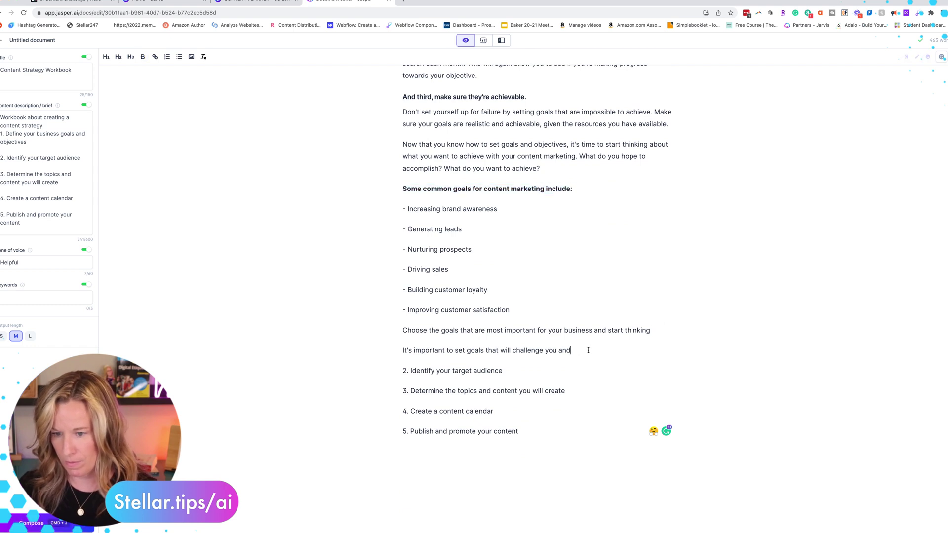
{"action": "key", "text": "super+j"}
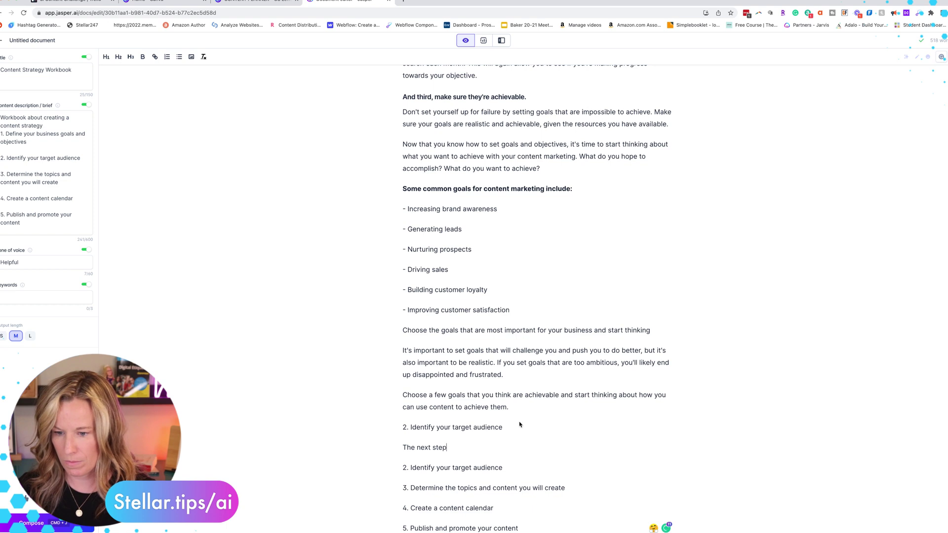
{"action": "scroll", "coordinate": [519, 424], "scroll_direction": "down", "scroll_amount": 1}
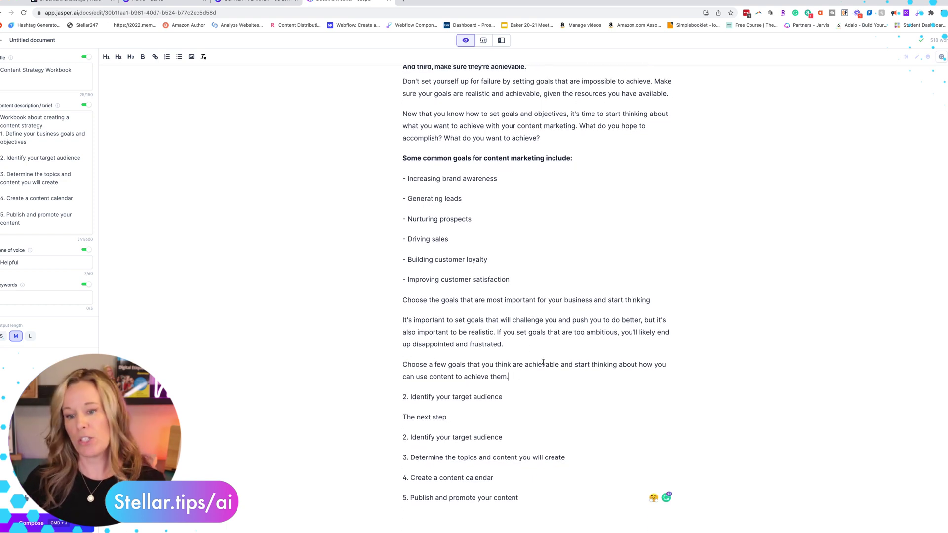
{"action": "key", "text": "Return"}
{"action": "key", "text": "Return"}
Step: Delete the duplicate '2. Identify' and 'The next step' lines and copy section 1's first three paragraphs
{"action": "left_click_drag", "start_coordinate": [447, 455], "coordinate": [401, 434]}
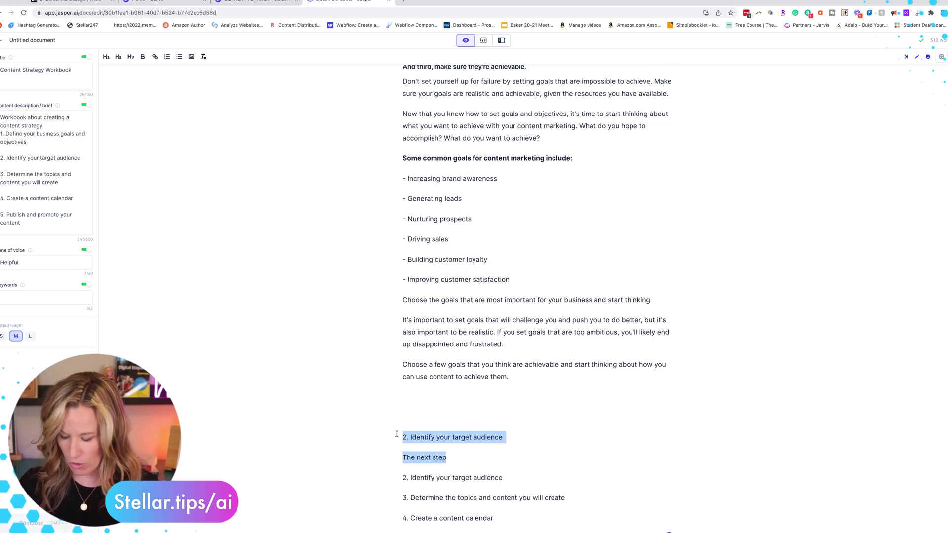
{"action": "key", "text": "BackSpace"}
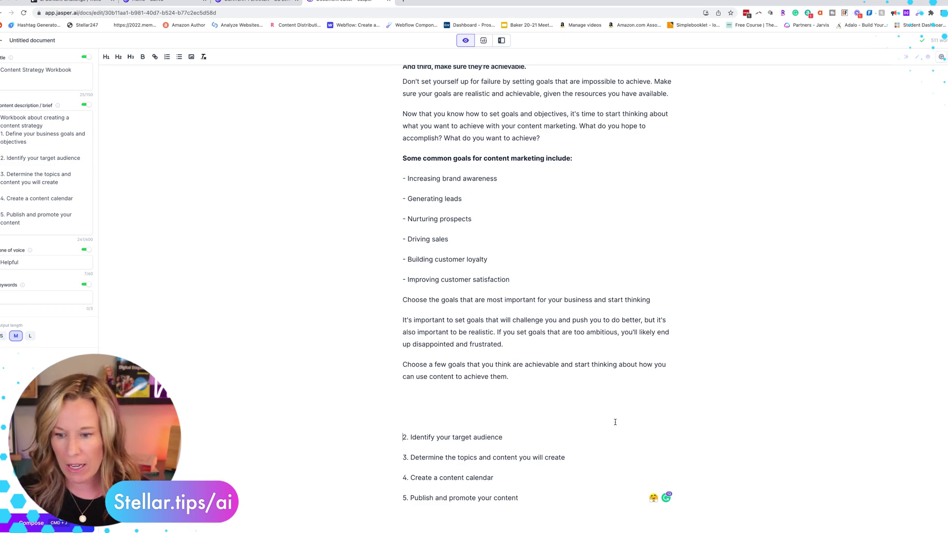
{"action": "scroll", "coordinate": [516, 376], "scroll_direction": "up", "scroll_amount": 15}
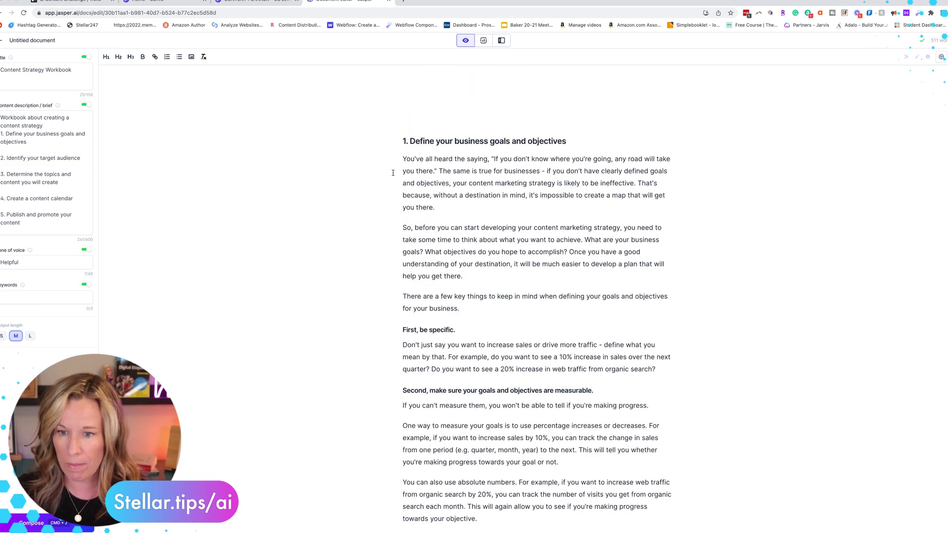
{"action": "left_click_drag", "start_coordinate": [399, 157], "coordinate": [487, 307]}
{"action": "key", "text": "ctrl+c"}
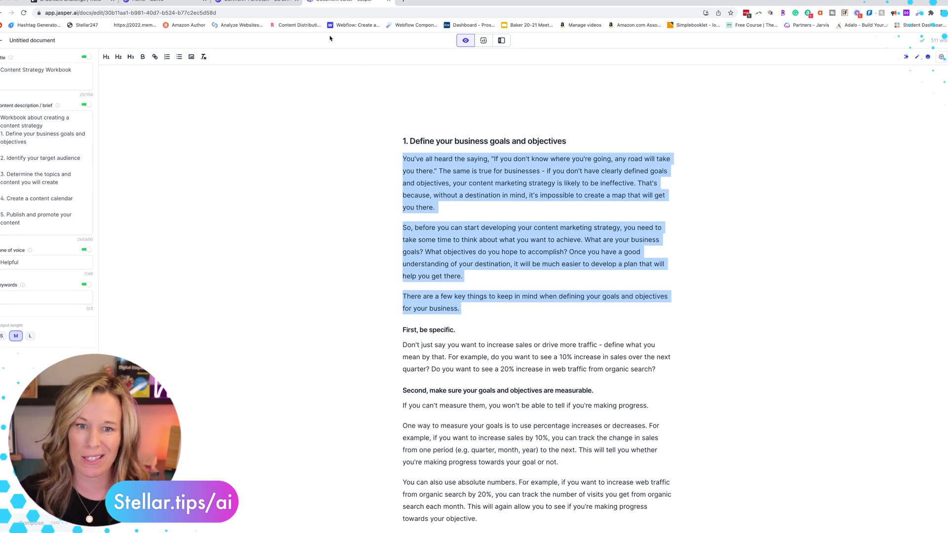
{"action": "left_click", "coordinate": [148, 2]}
Step: Replace page 3's lorem ipsum body text with the copied Jasper goals paragraphs
{"action": "left_click", "coordinate": [251, 2]}
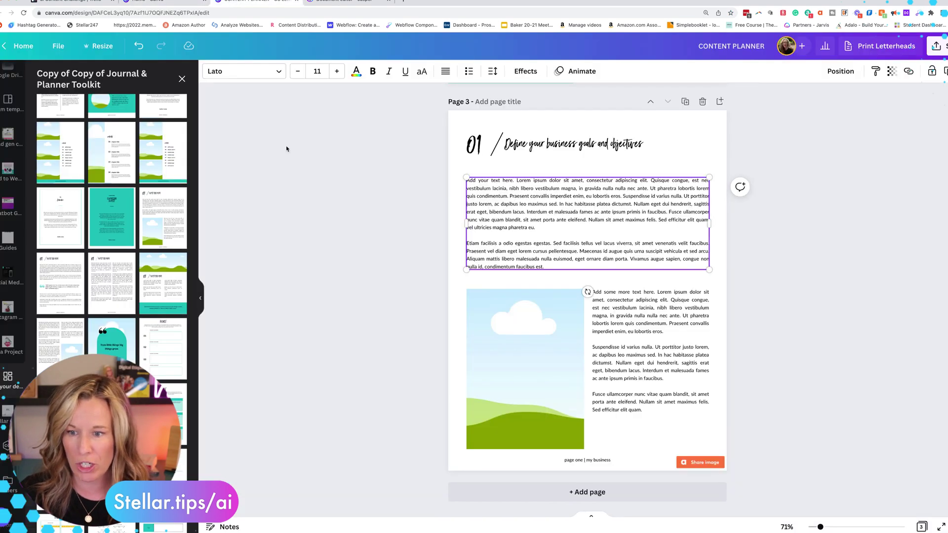
{"action": "left_click", "coordinate": [514, 247]}
{"action": "triple_click", "coordinate": [514, 247]}
{"action": "key", "text": "BackSpace"}
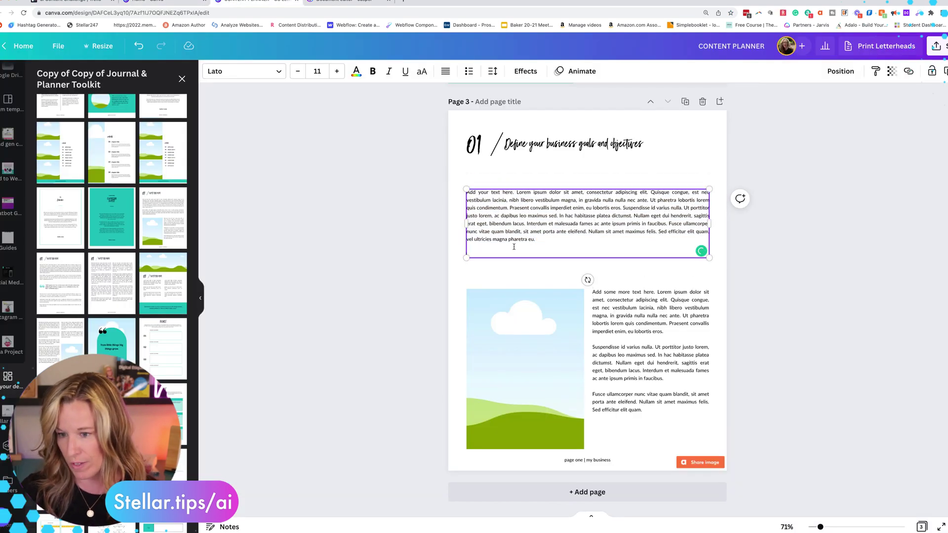
{"action": "triple_click", "coordinate": [507, 215]}
{"action": "key", "text": "ctrl+v"}
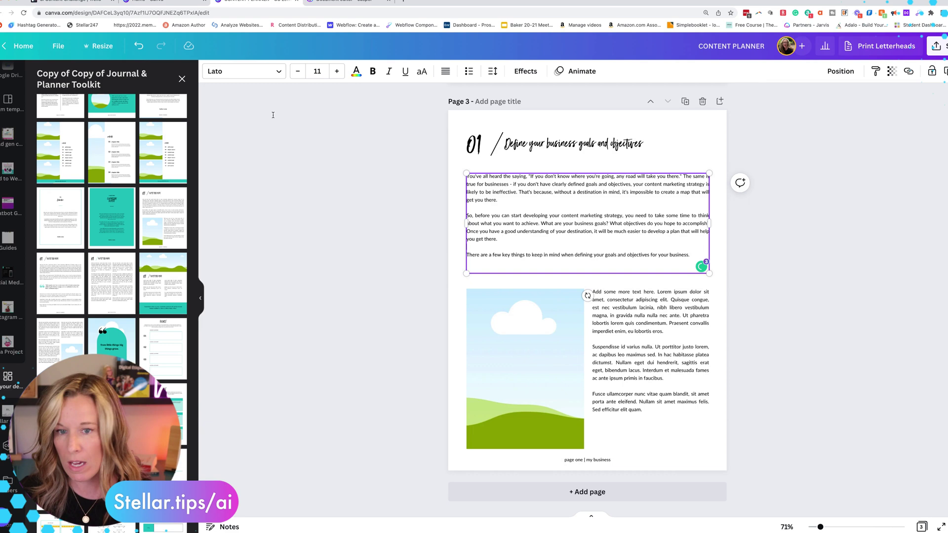
Step: Take 'First, be specific.' through the organic search paragraph from Jasper for the planner
{"action": "left_click", "coordinate": [345, 2]}
{"action": "scroll", "coordinate": [404, 150], "scroll_direction": "down", "scroll_amount": 4}
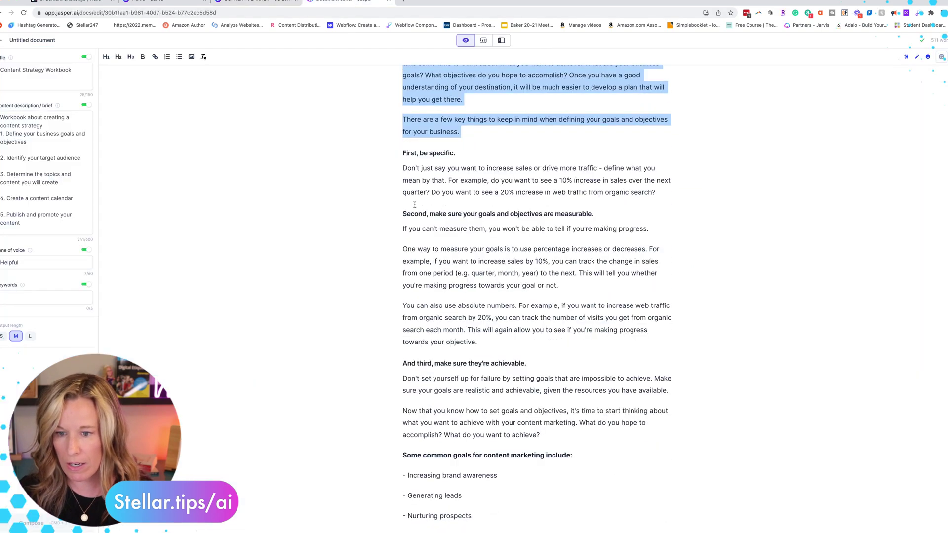
{"action": "left_click_drag", "start_coordinate": [405, 150], "coordinate": [679, 189]}
{"action": "left_click", "coordinate": [261, 5]}
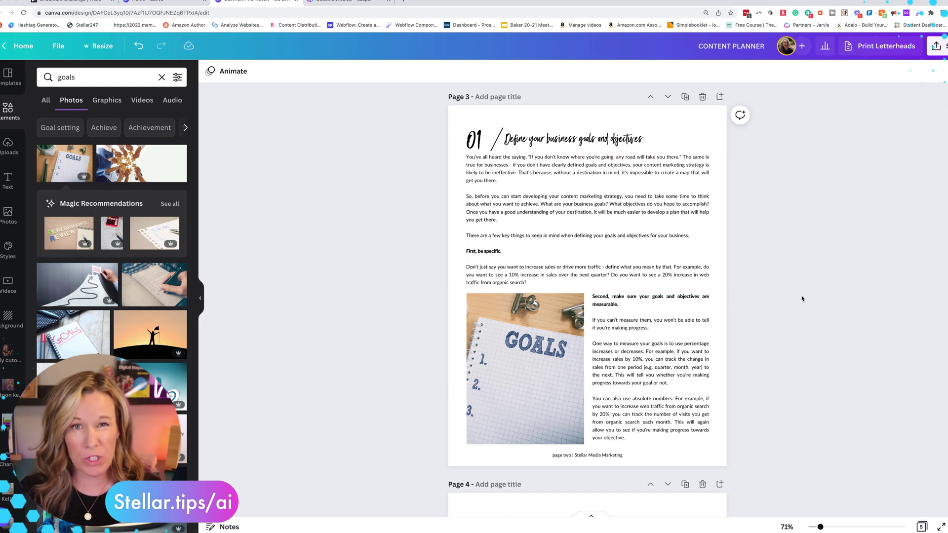
Step: Review planner pages 1–5 down to the Goal Setting worksheet, then return to Jasper
{"action": "scroll", "coordinate": [563, 269], "scroll_direction": "up", "scroll_amount": 15}
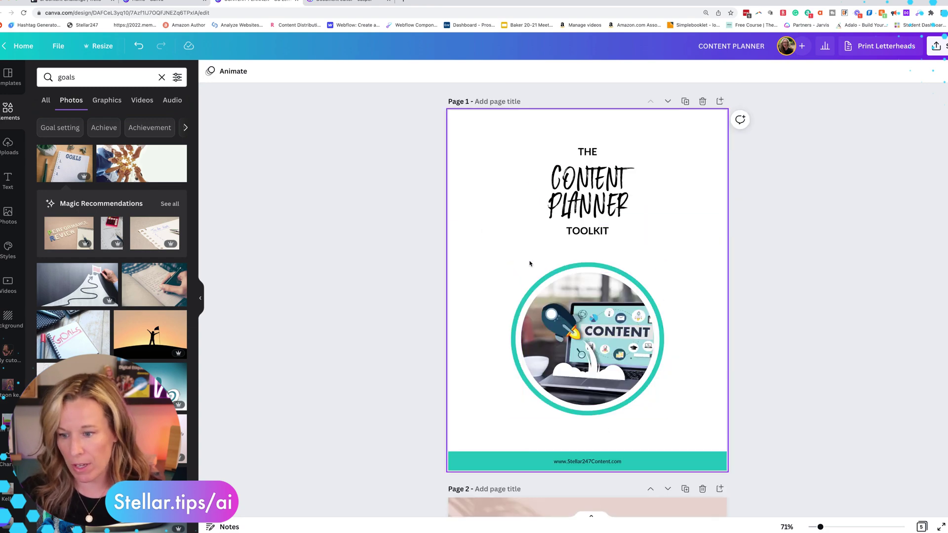
{"action": "scroll", "coordinate": [502, 271], "scroll_direction": "down", "scroll_amount": 6}
{"action": "scroll", "coordinate": [693, 349], "scroll_direction": "down", "scroll_amount": 9}
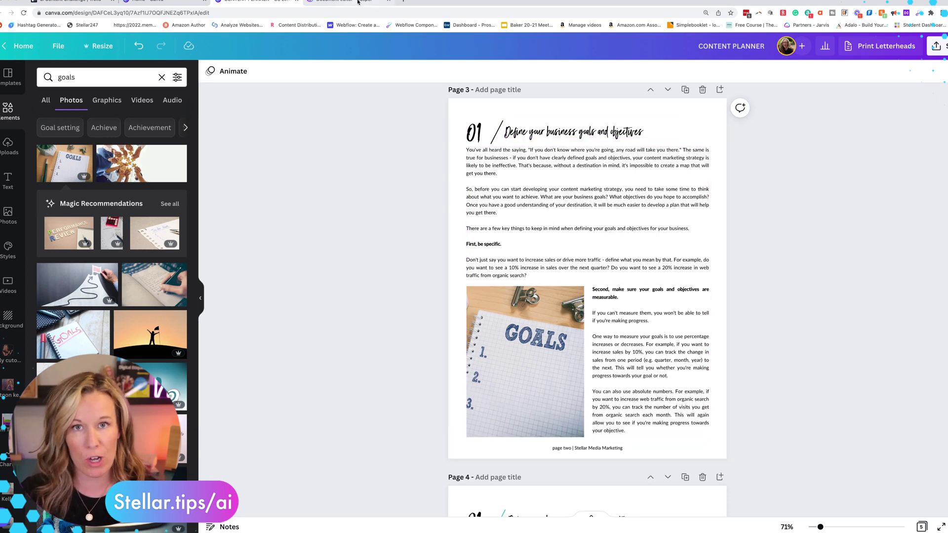
{"action": "scroll", "coordinate": [466, 177], "scroll_direction": "down", "scroll_amount": 5}
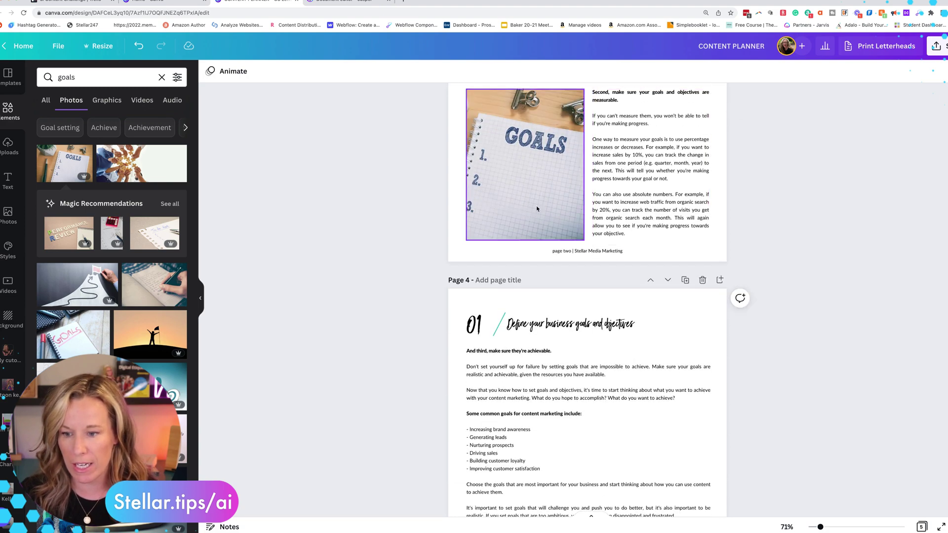
{"action": "scroll", "coordinate": [543, 343], "scroll_direction": "down", "scroll_amount": 8}
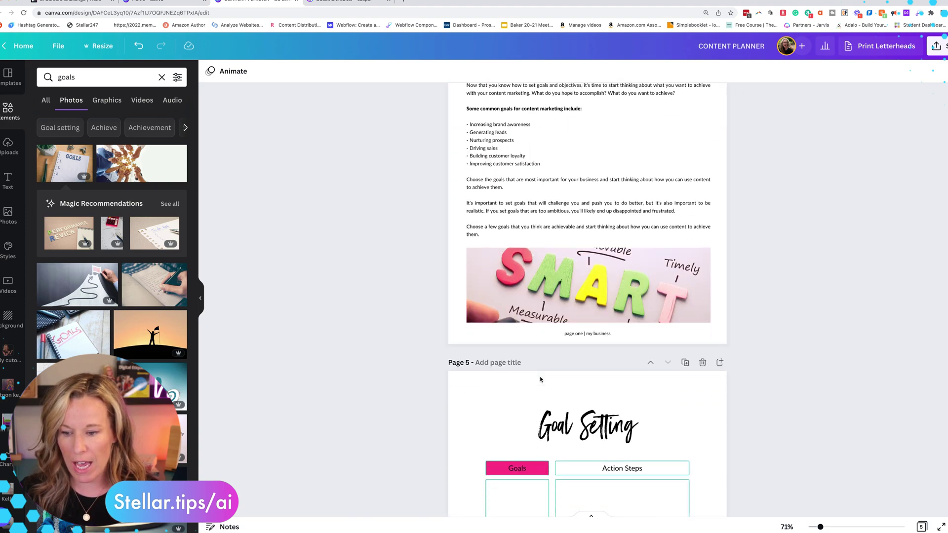
{"action": "scroll", "coordinate": [713, 318], "scroll_direction": "down", "scroll_amount": 2}
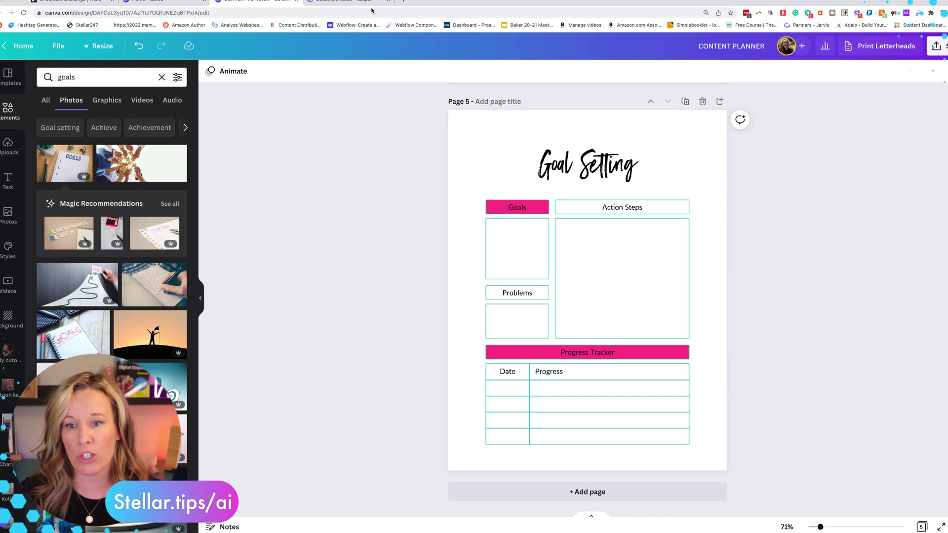
{"action": "left_click", "coordinate": [353, 4]}
Step: Add a *** separator line below list step 5, with an empty line beneath it
{"action": "left_click", "coordinate": [427, 378]}
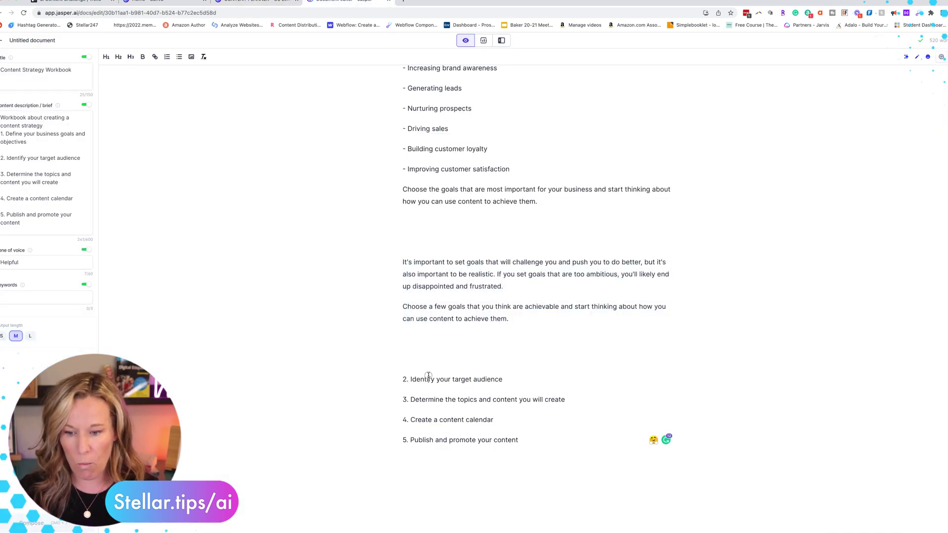
{"action": "left_click", "coordinate": [460, 439]}
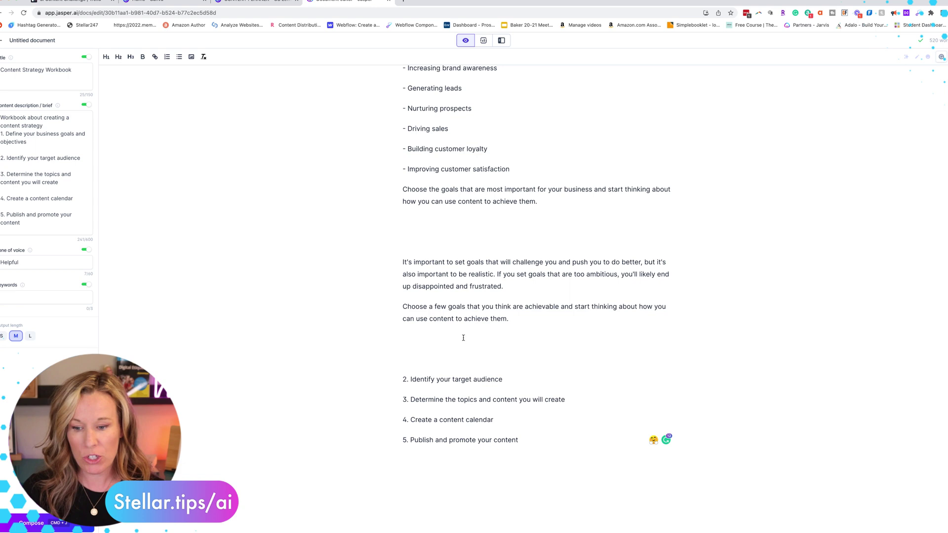
{"action": "scroll", "coordinate": [415, 379], "scroll_direction": "down", "scroll_amount": 3}
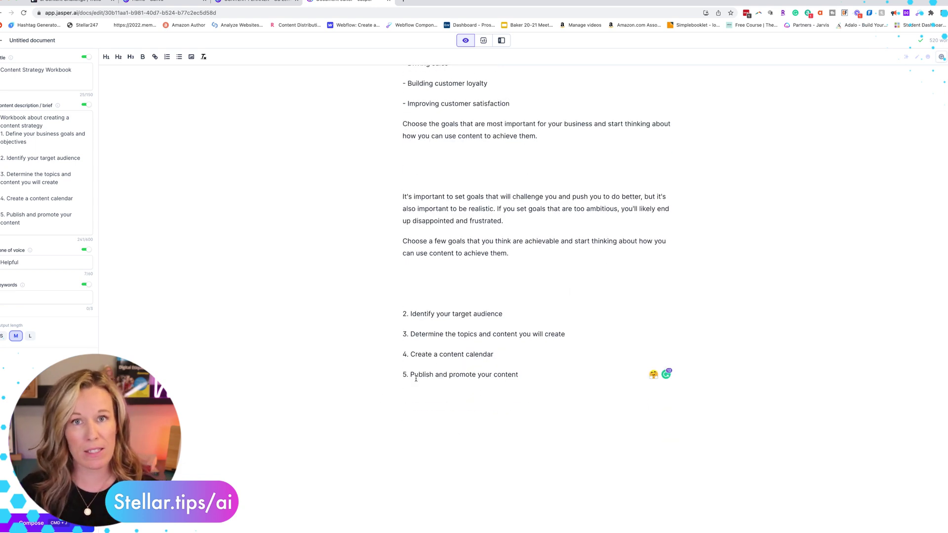
{"action": "scroll", "coordinate": [416, 378], "scroll_direction": "down", "scroll_amount": 2}
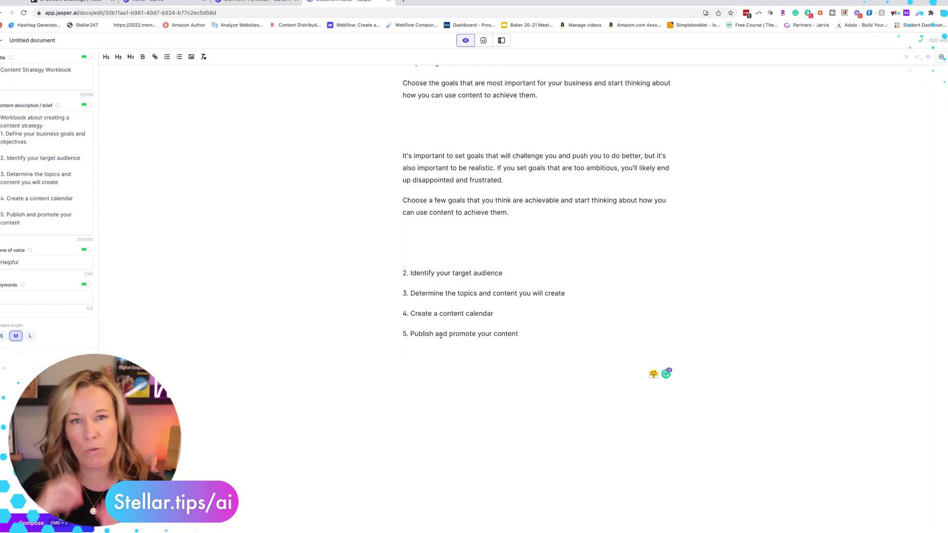
{"action": "type", "text": "***"}
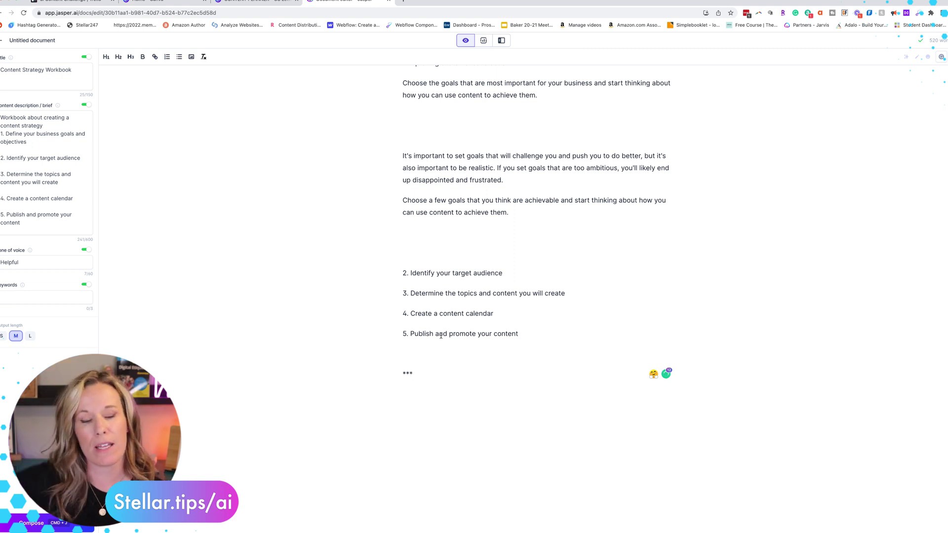
{"action": "key", "text": "Return"}
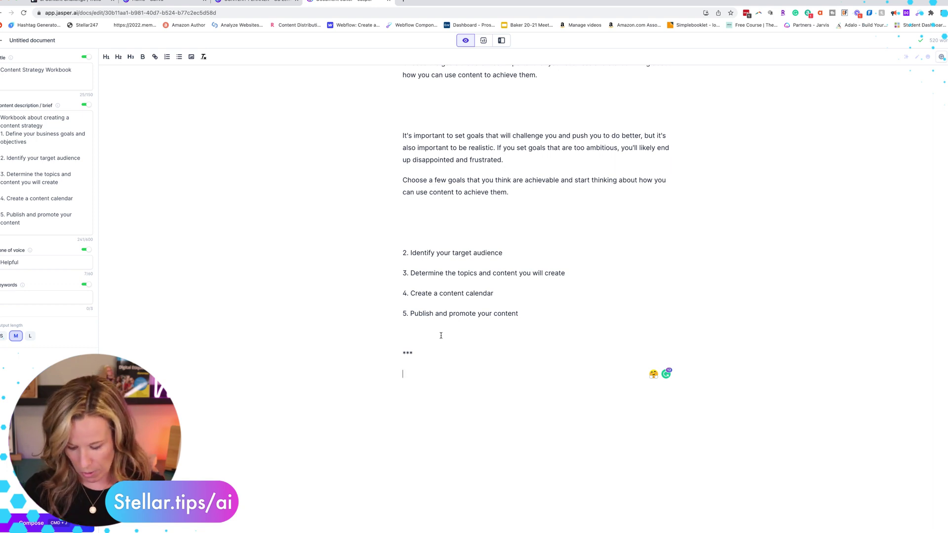
Step: Have Jasper turn the pasted prompt into a closing paragraph with a sign-off
{"action": "type", "text": "Write a closing paragraph about the importance of a content strategy and how I hope they found this workbook helpful"}
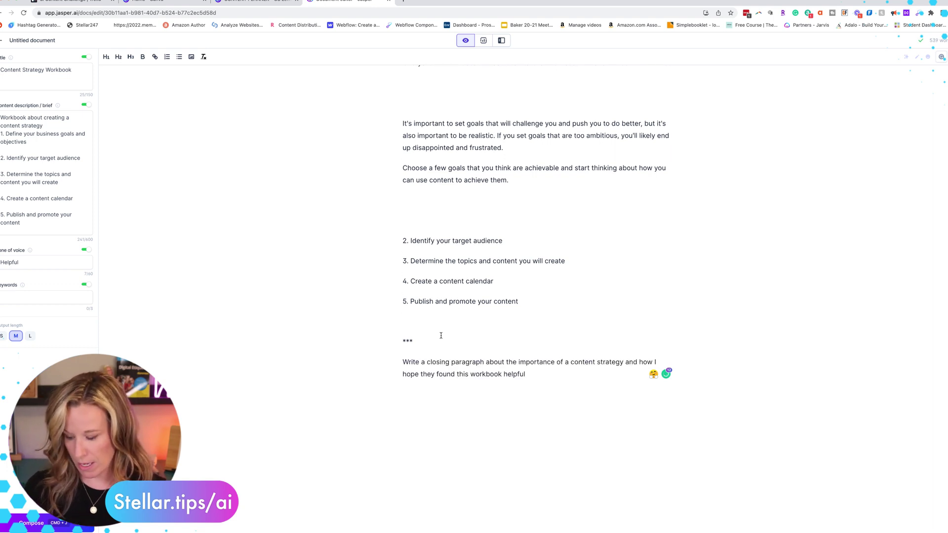
{"action": "key", "text": "alt+shift+Up"}
{"action": "key", "text": "super+j"}
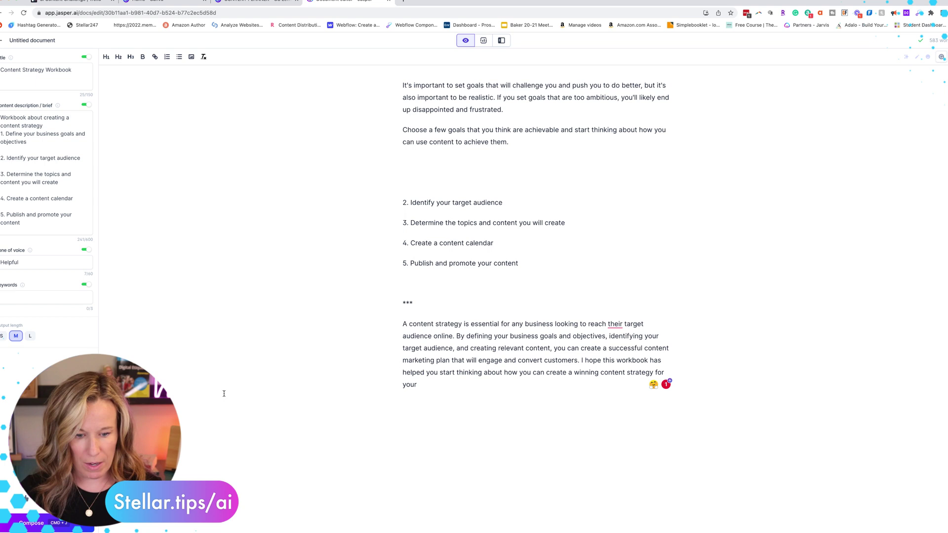
{"action": "left_click", "coordinate": [43, 522]}
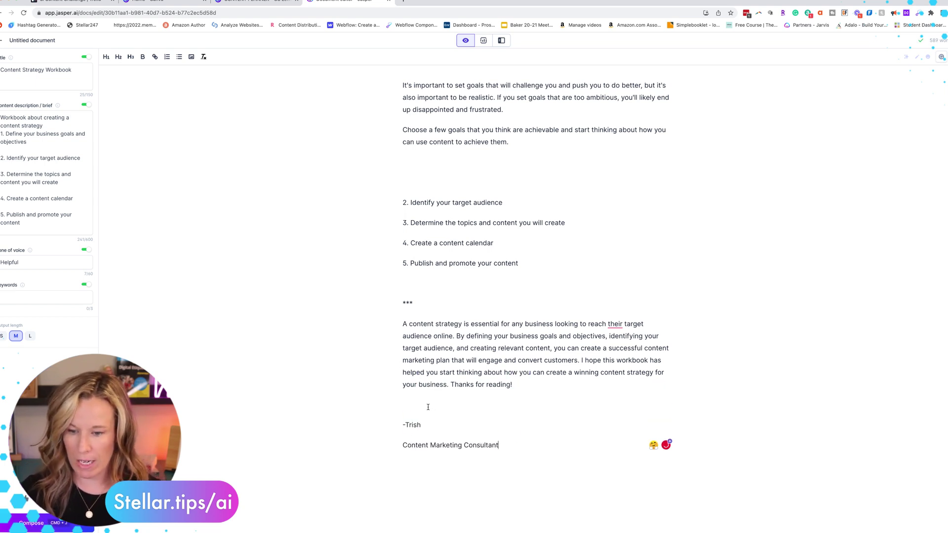
Step: Replace the signature placeholder with the author's name and the title Content Marketing Strategist
{"action": "double_click", "coordinate": [418, 425]}
{"action": "type", "text": "Kel"}
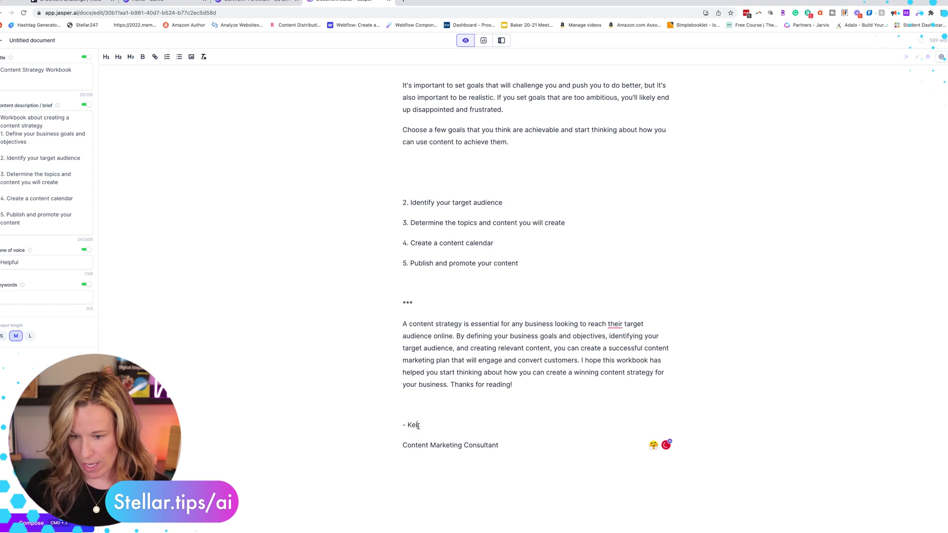
{"action": "type", "text": "ly Mirabella"}
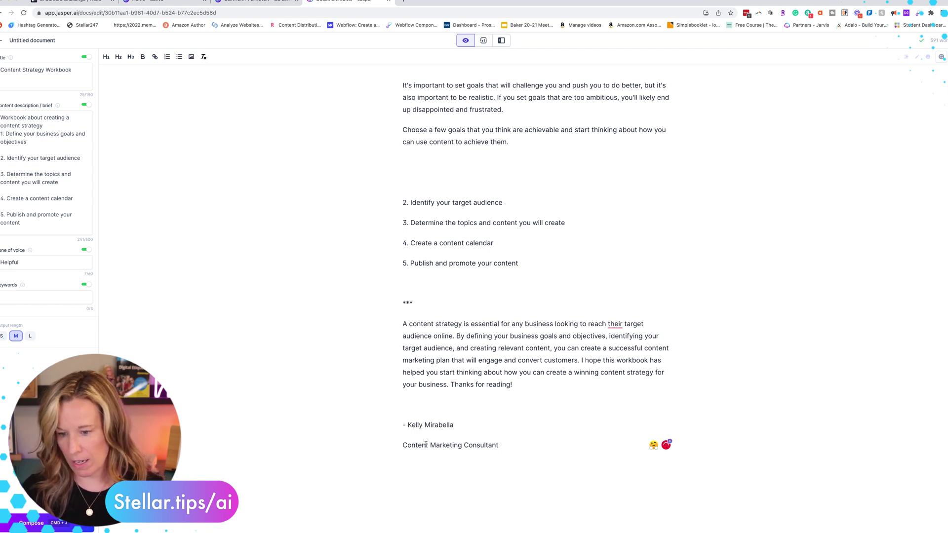
{"action": "double_click", "coordinate": [476, 445]}
{"action": "type", "text": "Strategy"}
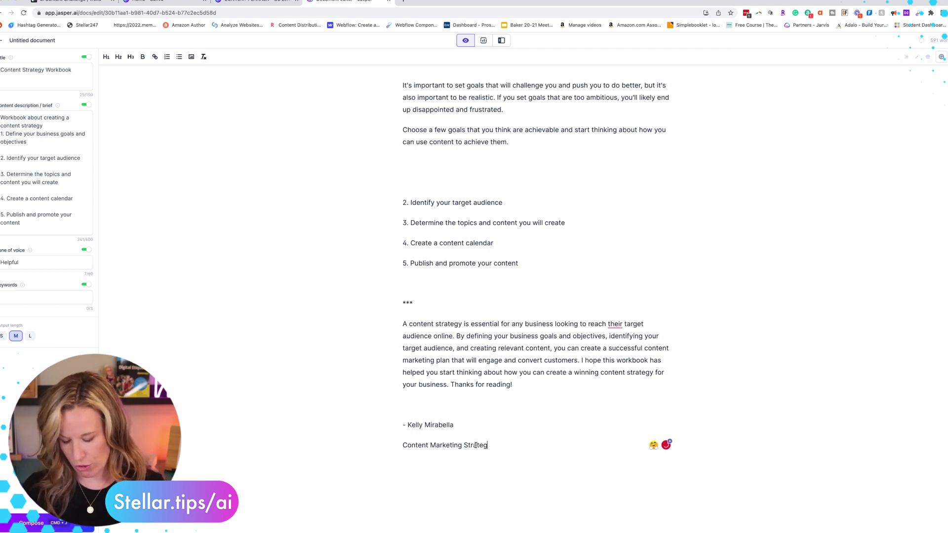
{"action": "key", "text": "BackSpace"}
{"action": "type", "text": "ist"}
{"action": "mouse_move", "coordinate": [621, 324]}
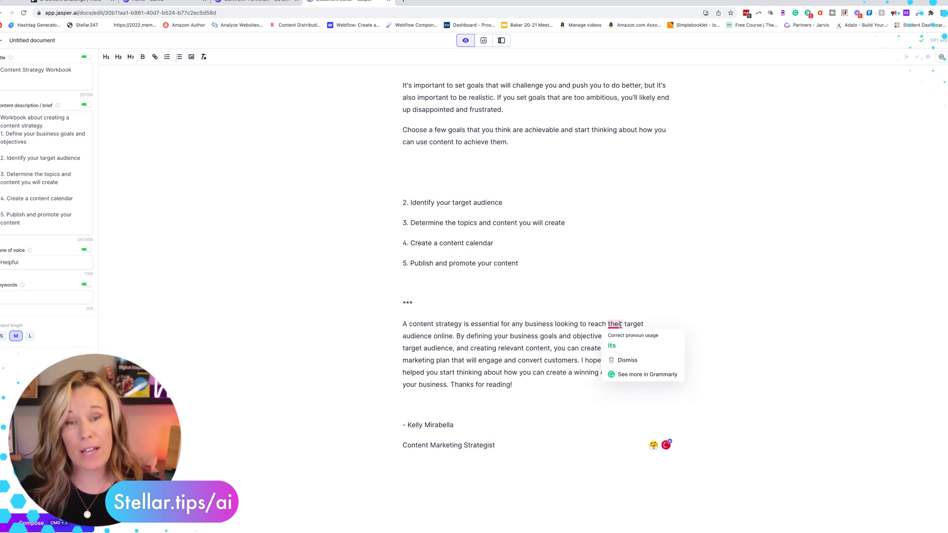
Step: Pick the Blog Post Conclusion Paragraph template, delete its old outline text, and return to Focus mode
{"action": "left_click", "coordinate": [501, 40]}
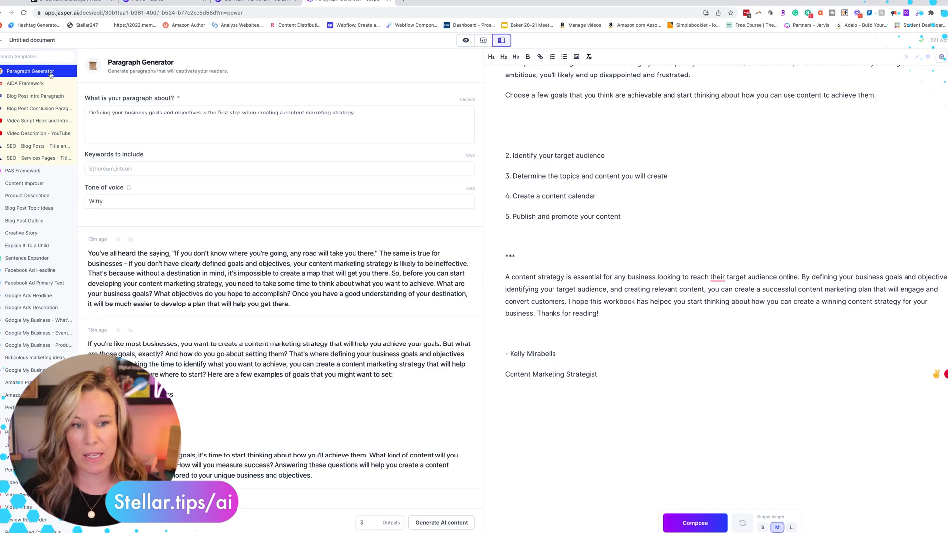
{"action": "left_click", "coordinate": [46, 112]}
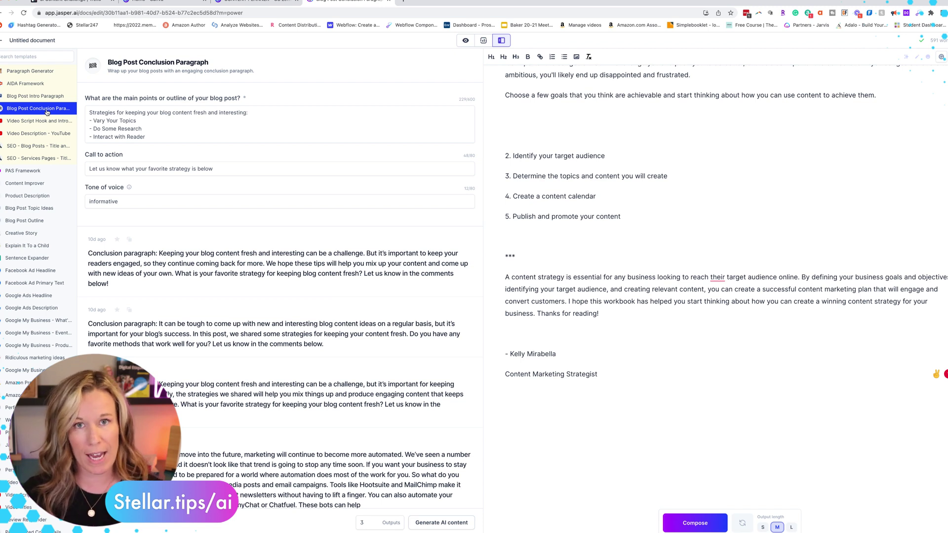
{"action": "left_click_drag", "start_coordinate": [88, 112], "coordinate": [175, 152]}
{"action": "key", "text": "BackSpace"}
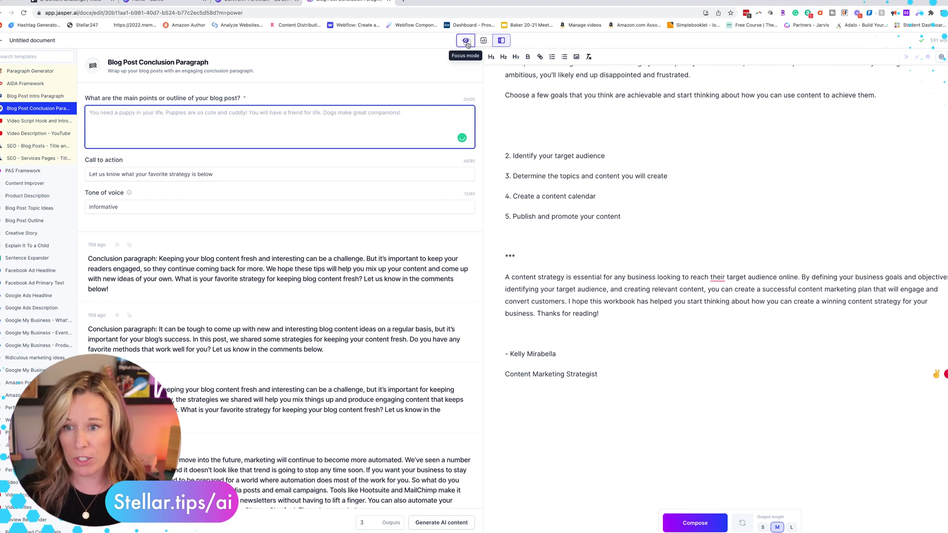
{"action": "left_click", "coordinate": [466, 42]}
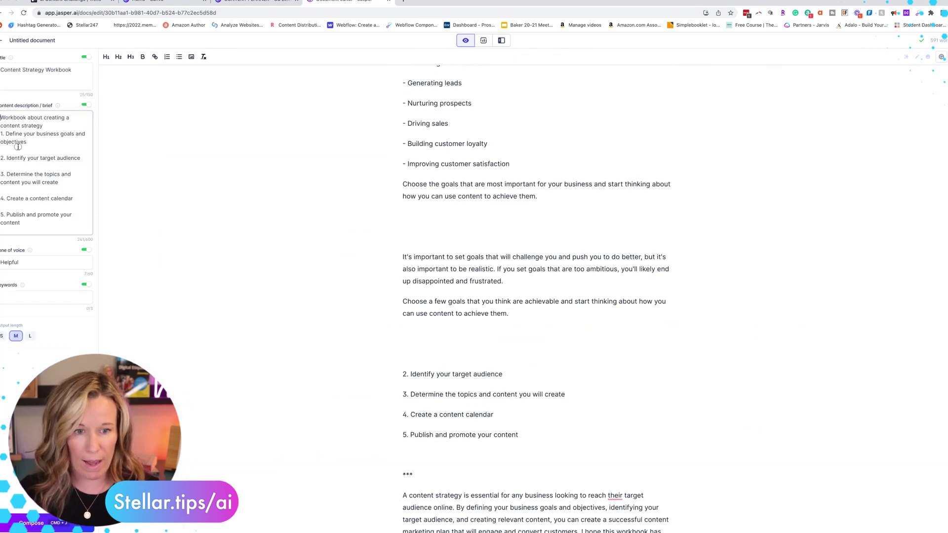
Step: Copy the workbook's content brief into the Blog Post Conclusion template's outline field
{"action": "left_click", "coordinate": [18, 146]}
{"action": "key", "text": "super+a"}
{"action": "key", "text": "super+c"}
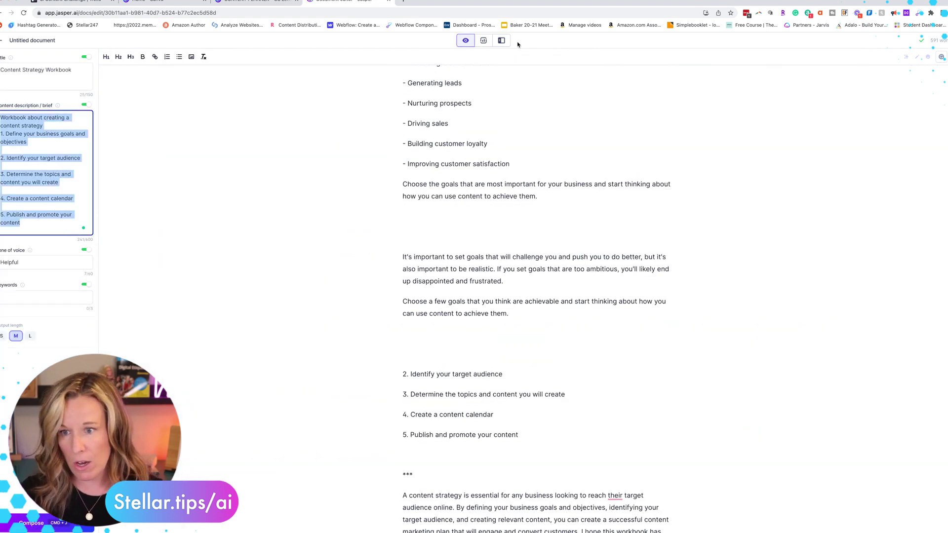
{"action": "left_click", "coordinate": [501, 40]}
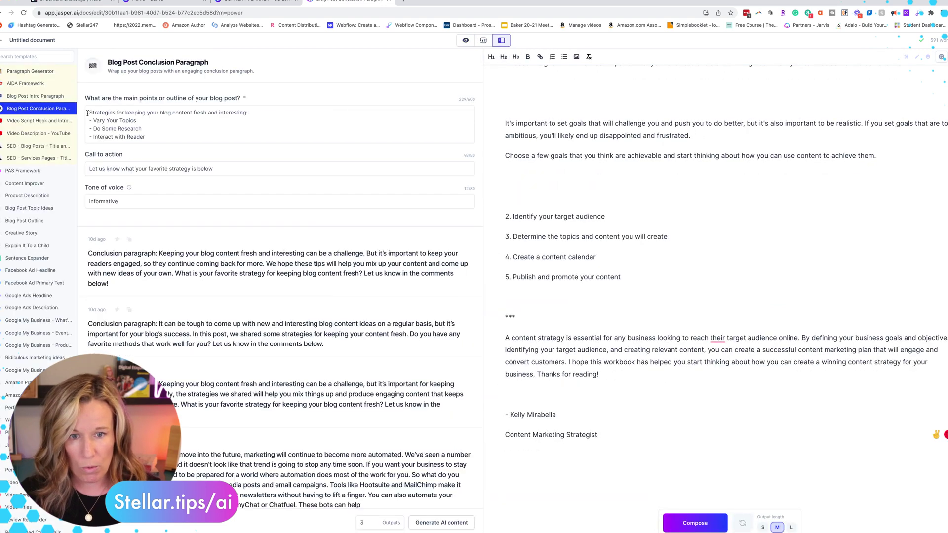
{"action": "left_click", "coordinate": [87, 113]}
{"action": "key", "text": "super+a"}
{"action": "key", "text": "super+v"}
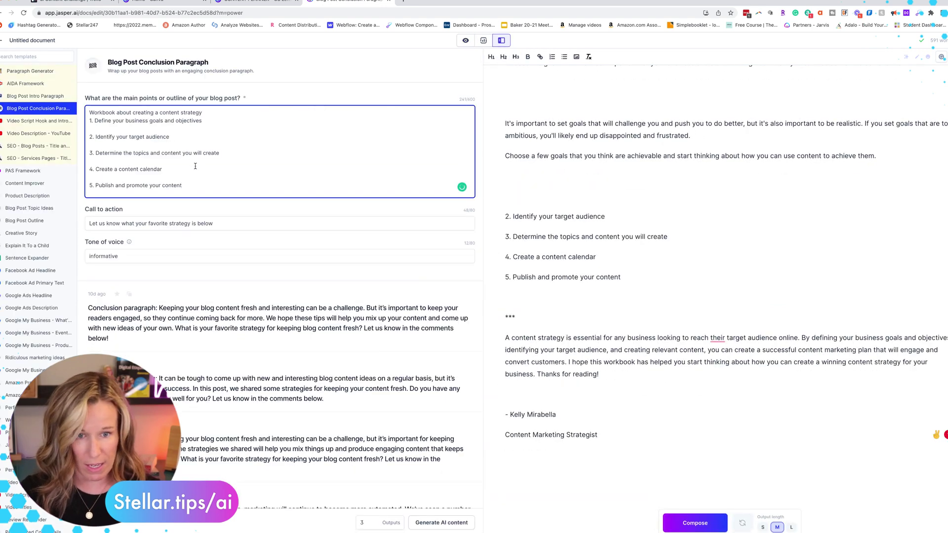
Step: Set a Stellar Content Membership sign-up call to action and Witty tone, then generate conclusions
{"action": "left_click", "coordinate": [111, 224]}
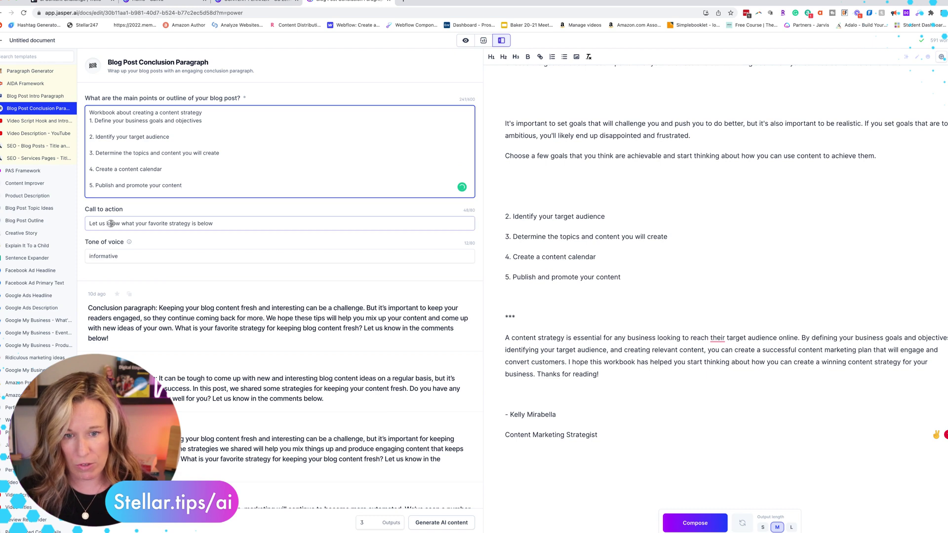
{"action": "key", "text": "super+a"}
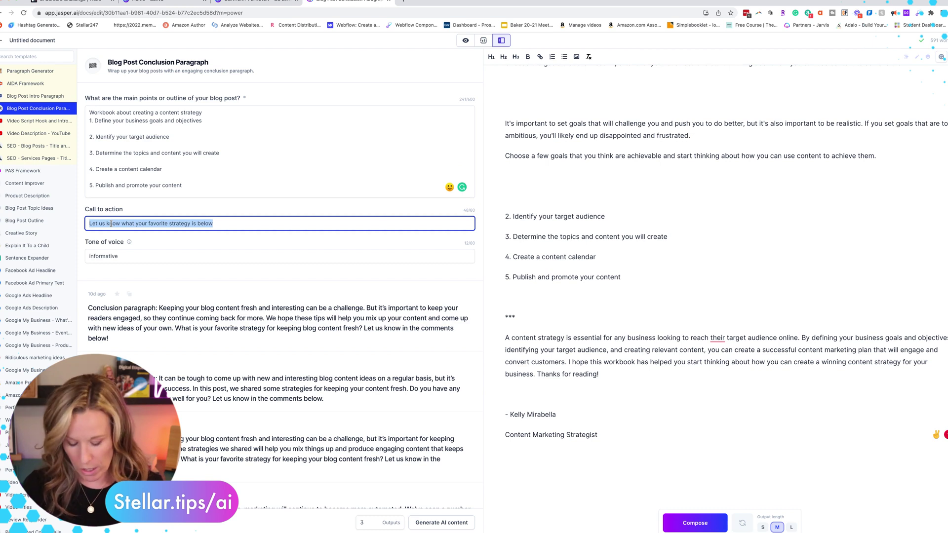
{"action": "type", "text": "Sign up for the Stellar Content Membership today"}
{"action": "left_click", "coordinate": [110, 256]}
{"action": "key", "text": "super+a"}
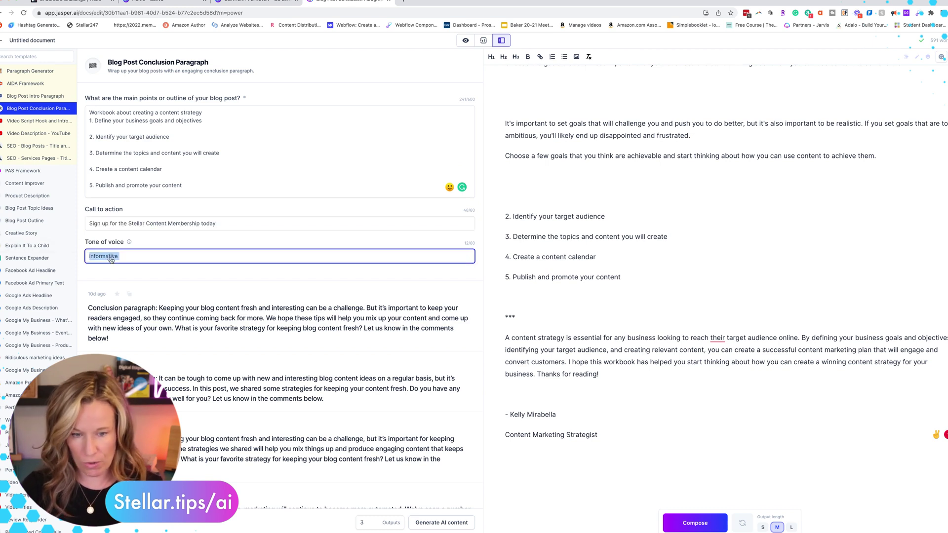
{"action": "type", "text": "Witty"}
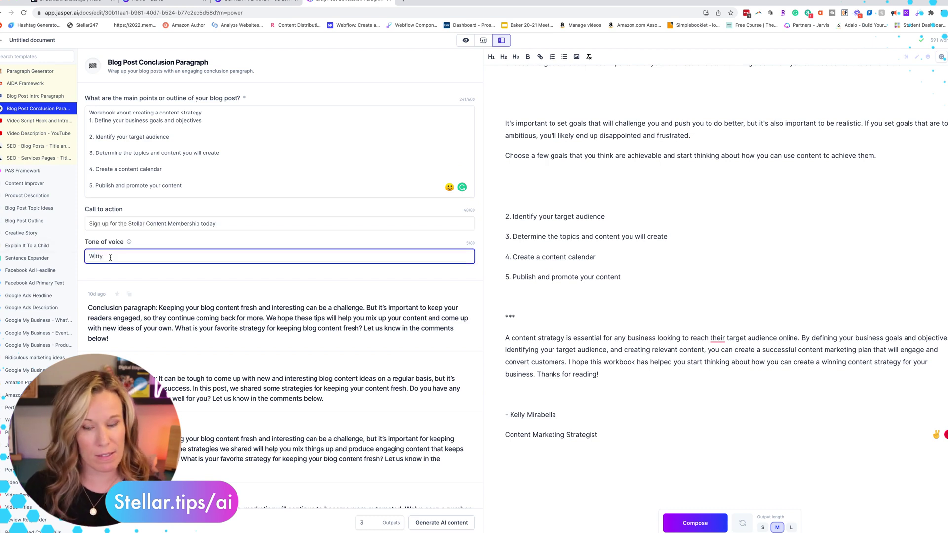
{"action": "left_click", "coordinate": [457, 524]}
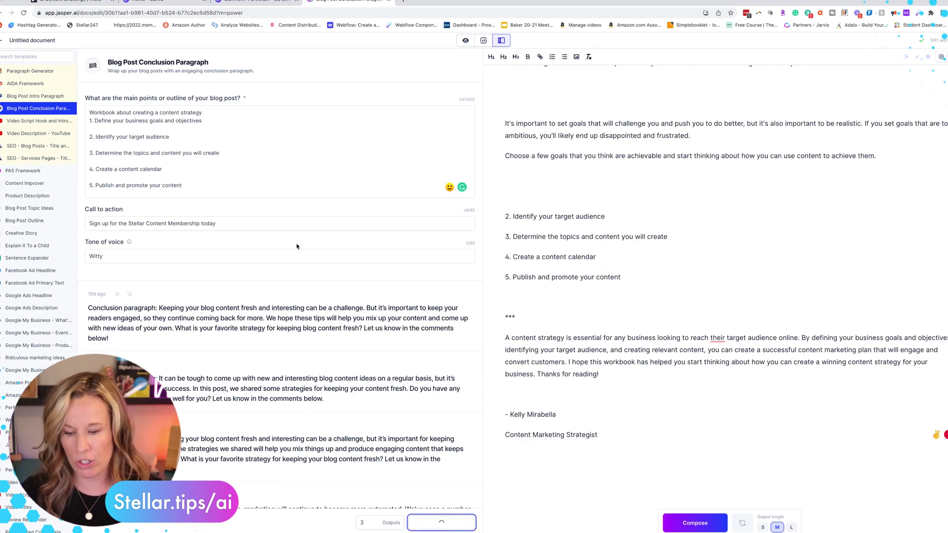
{"action": "scroll", "coordinate": [269, 320], "scroll_direction": "down", "scroll_amount": 3}
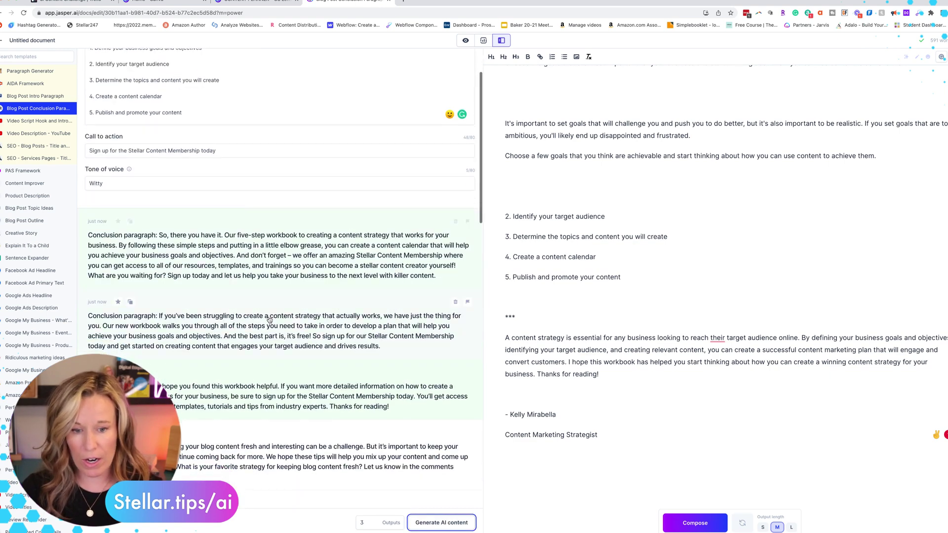